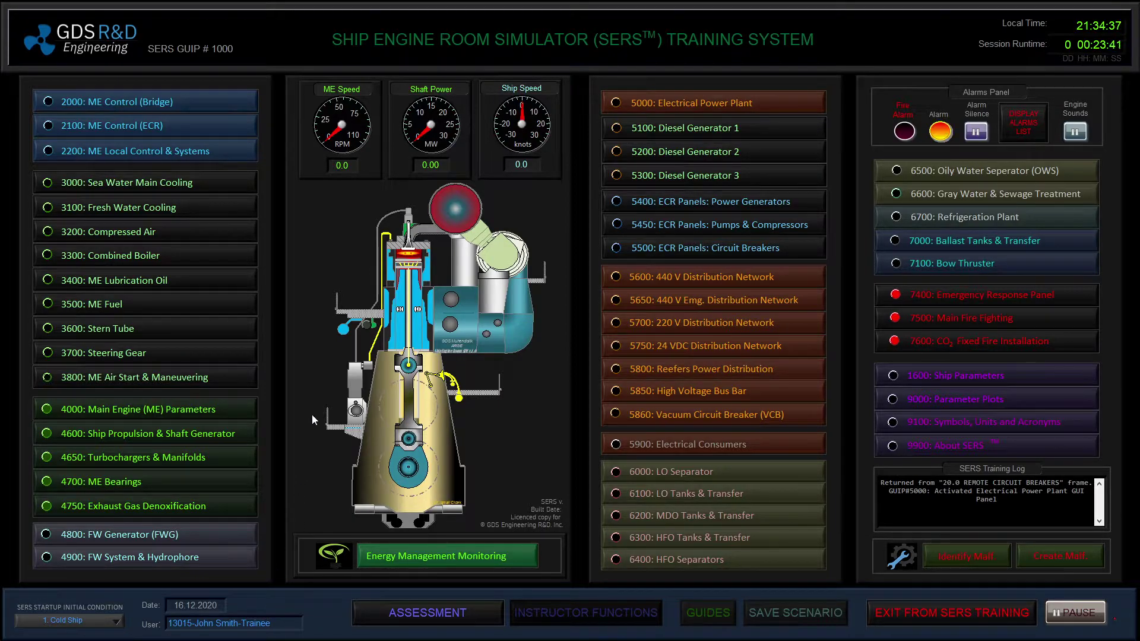
- Switch to the instructor assessment panel and enter the instructor's name in the exercise setup
key(alt+Tab)
key(alt+Tab)
key(alt+Tab)
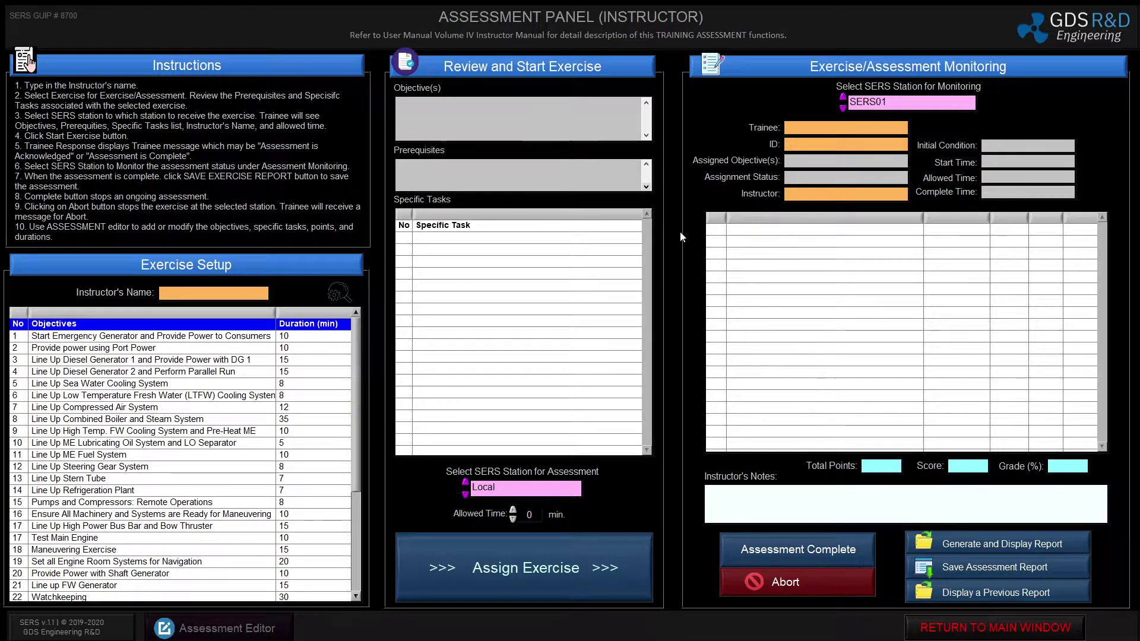
click(246, 290)
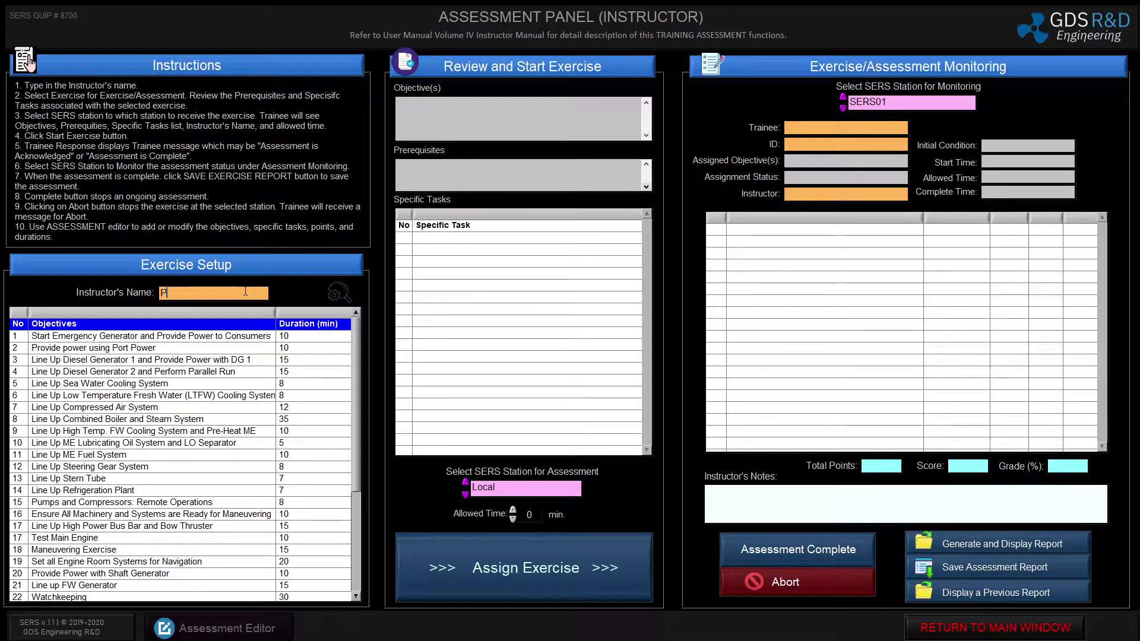
text(Prof Dr ABC)
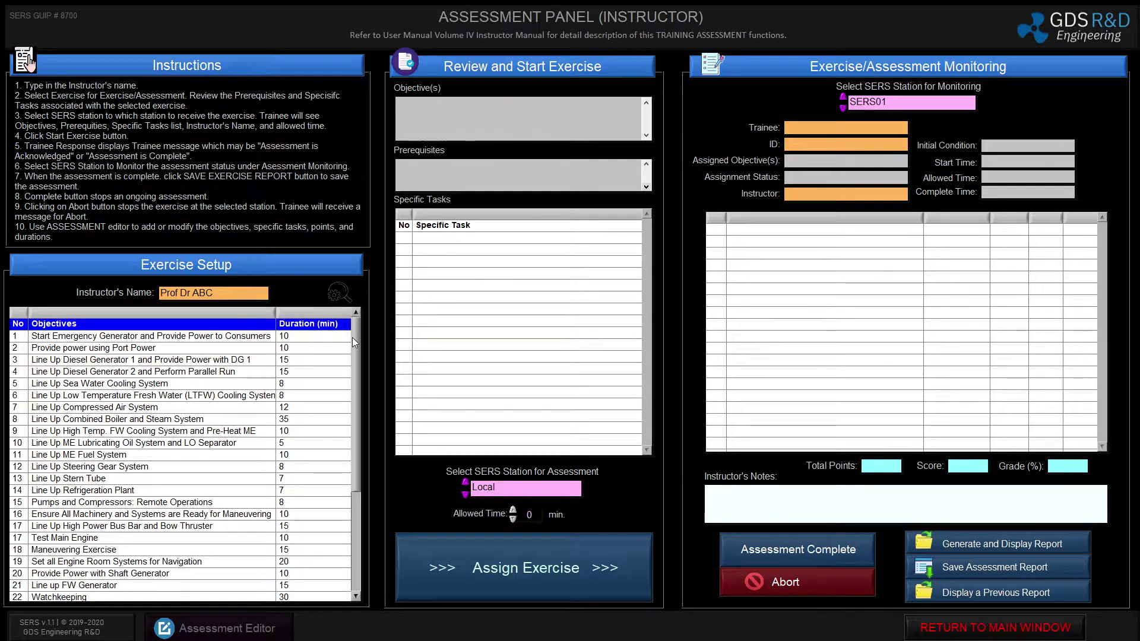
- Browse the objectives list, select objective 1 "Start Emergency Generator and Provide Power to Consumers", keep the Local station and set the allowed time to 9 minutes
mouse_move(352, 337)
mouse_down()
mouse_move(351, 382)
mouse_move(351, 336)
mouse_up()
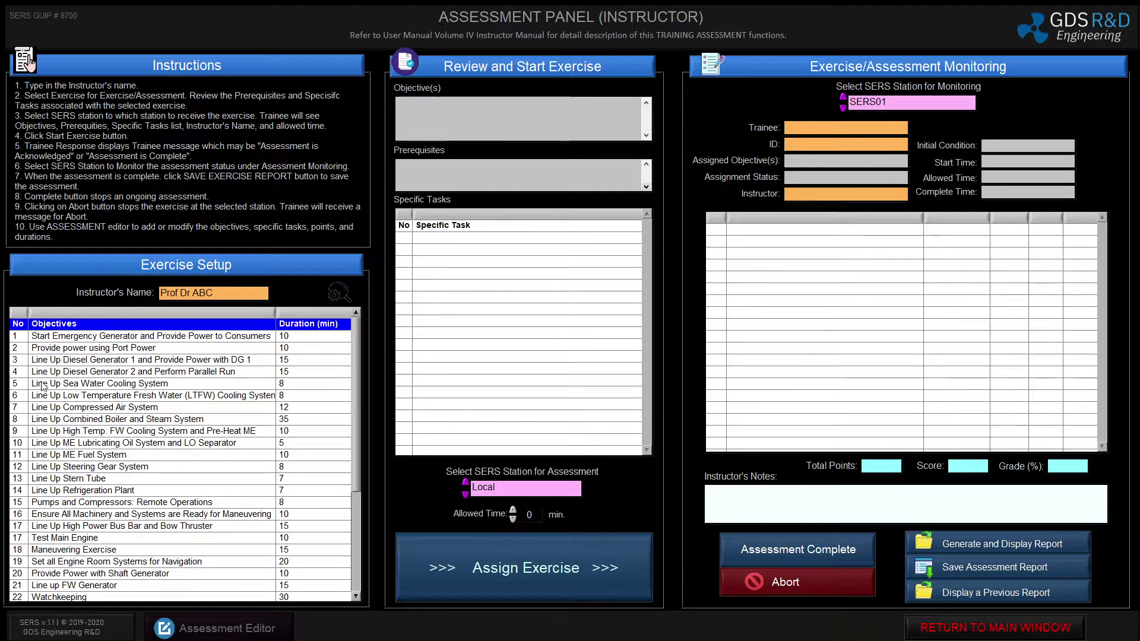
drag(353, 344, 353, 406)
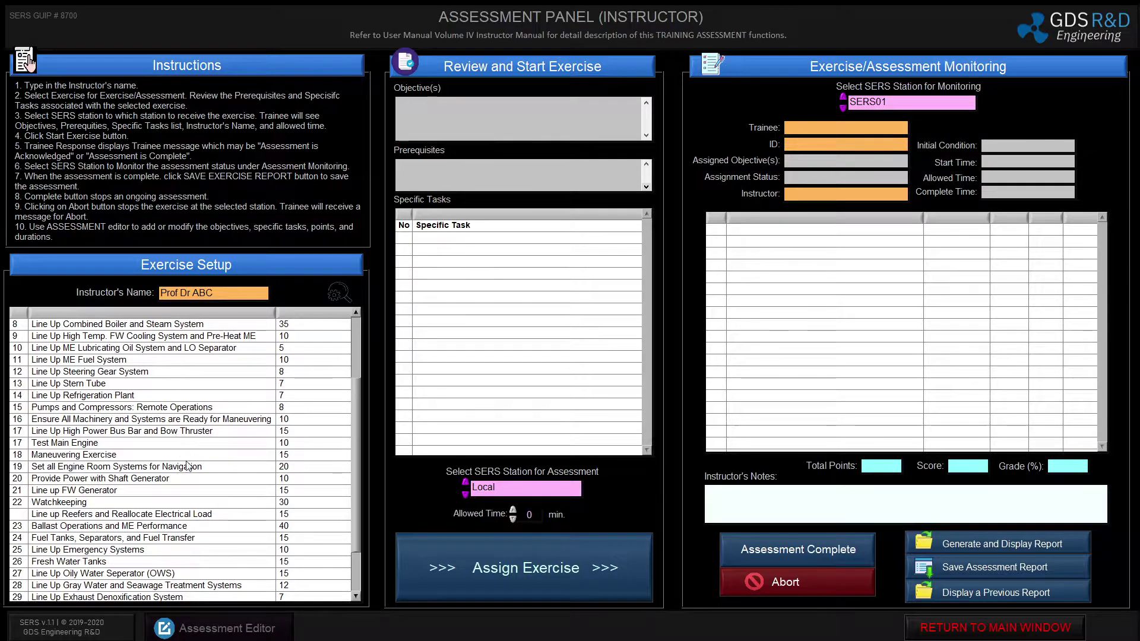
drag(354, 421, 352, 452)
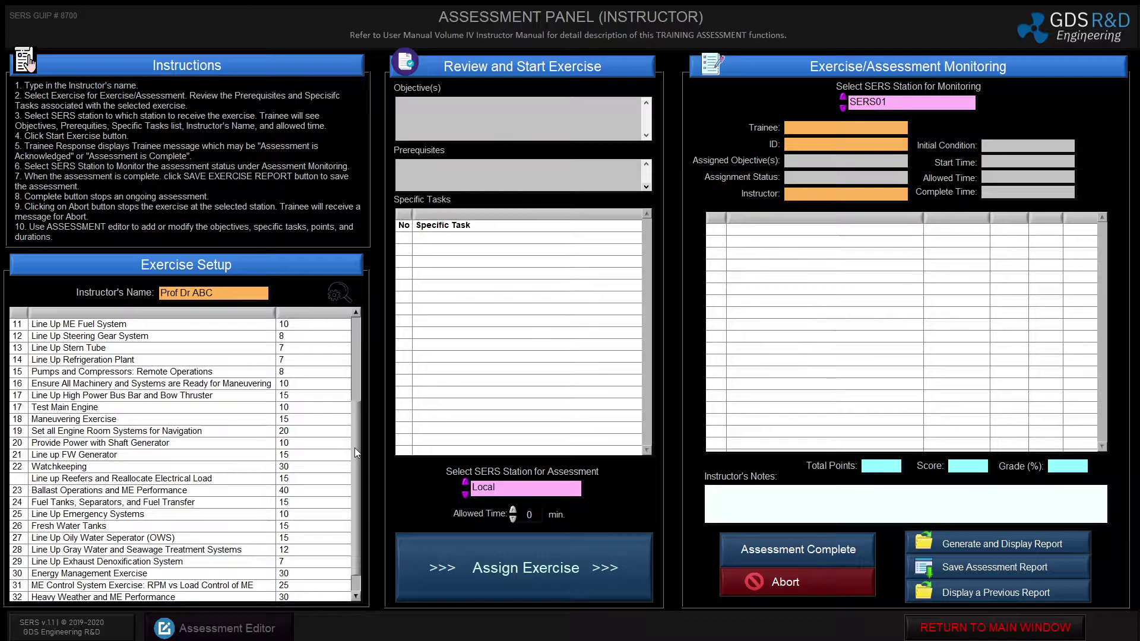
drag(354, 447, 355, 355)
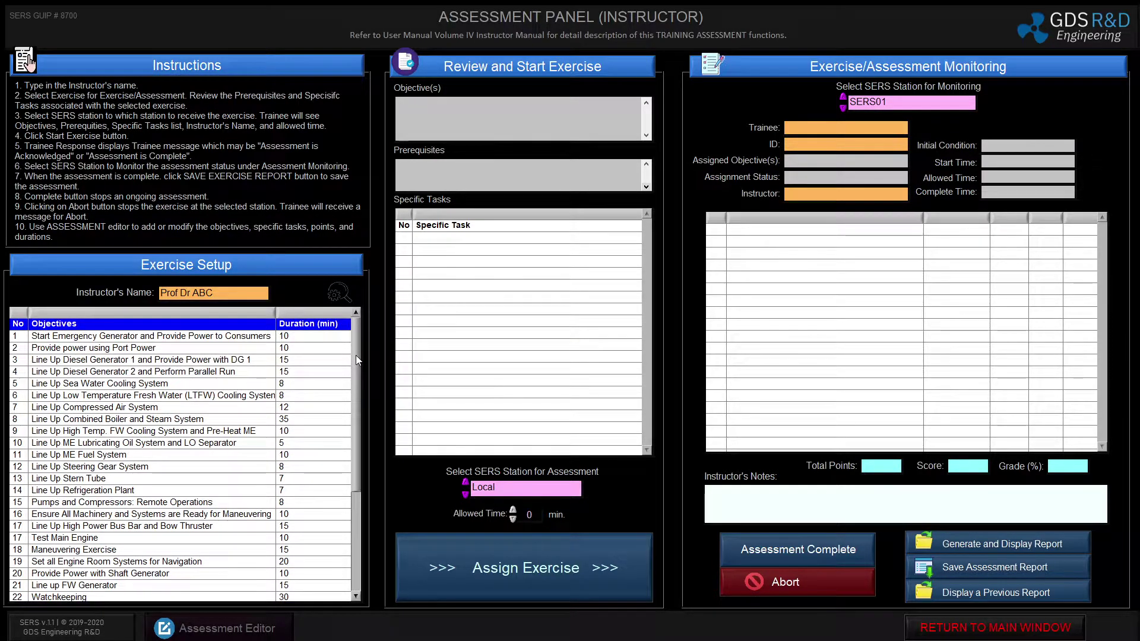
click(221, 338)
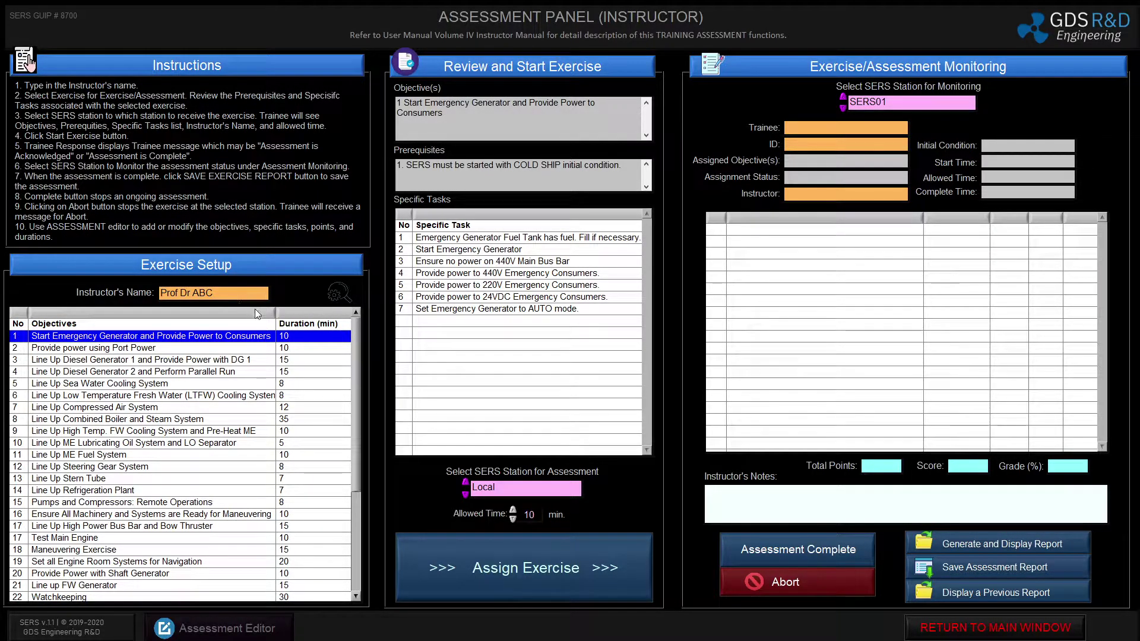
click(520, 489)
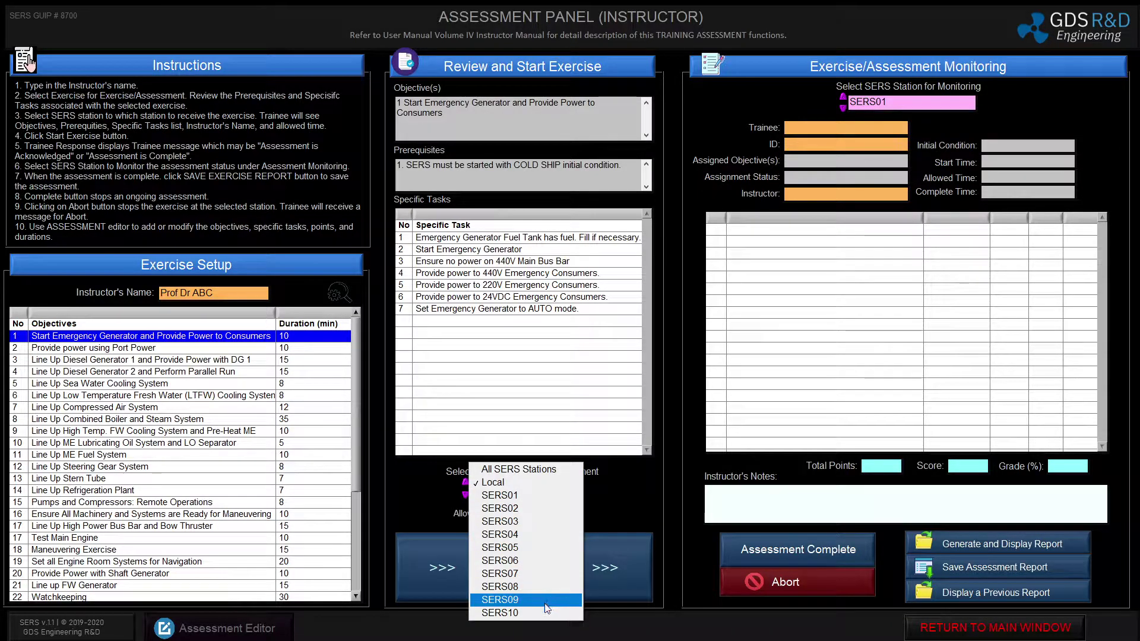
click(613, 479)
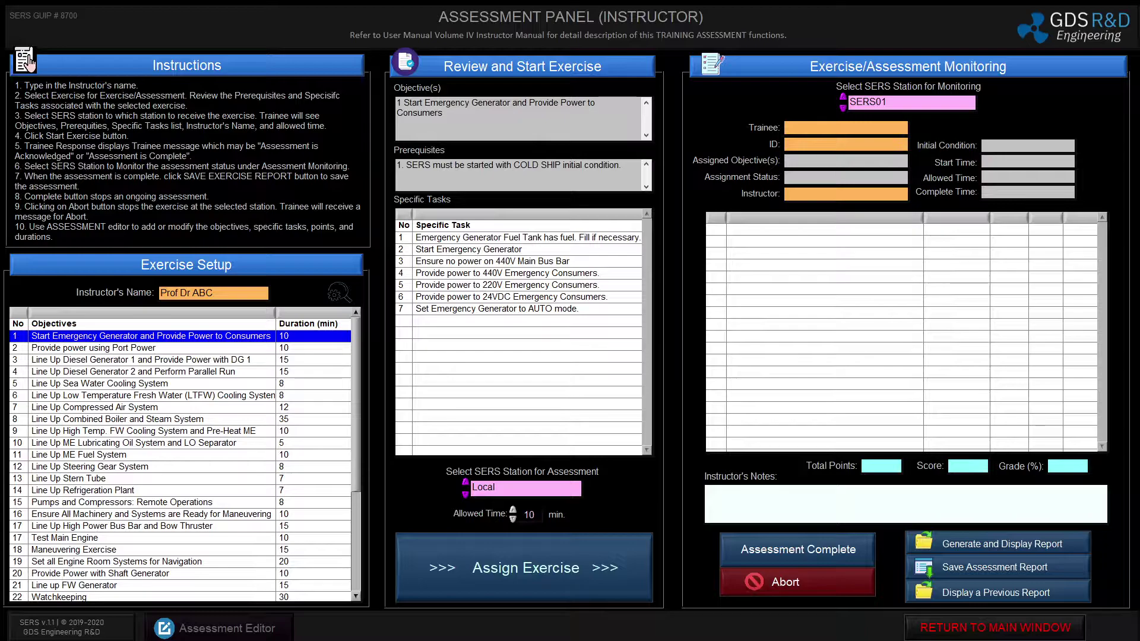
double_click(529, 514)
text(9)
- Add objective 2 "Provide power using Port Power" to the selection and set the allowed time to 18 minutes
ctrl+click(111, 350)
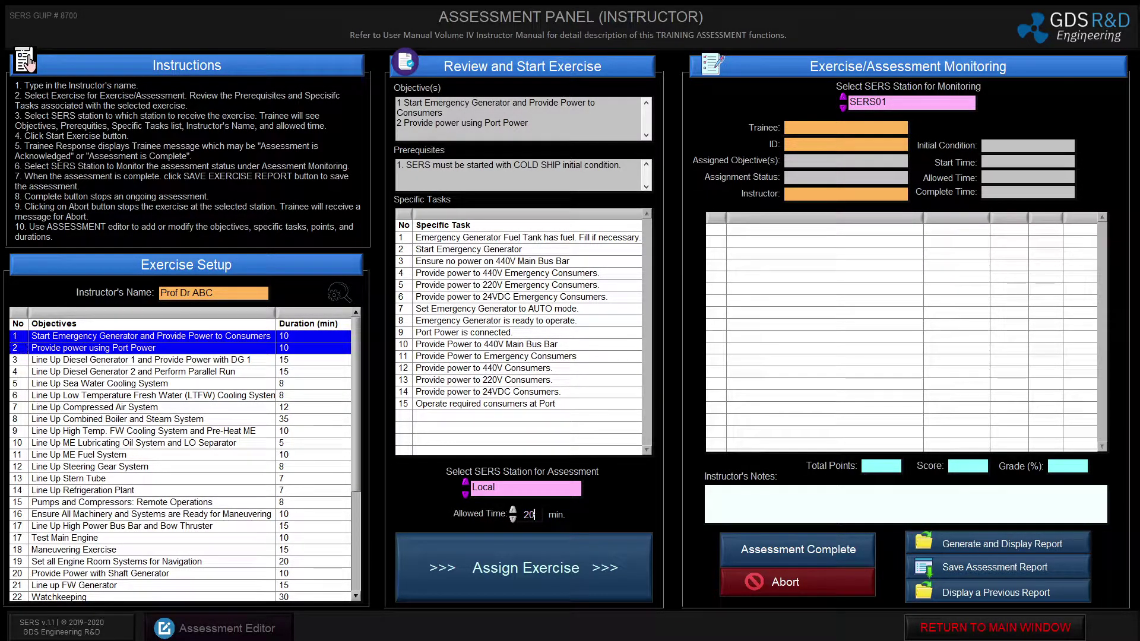
double_click(528, 515)
text(18)
- Select Local as the SERS station for assessment monitoring
click(928, 101)
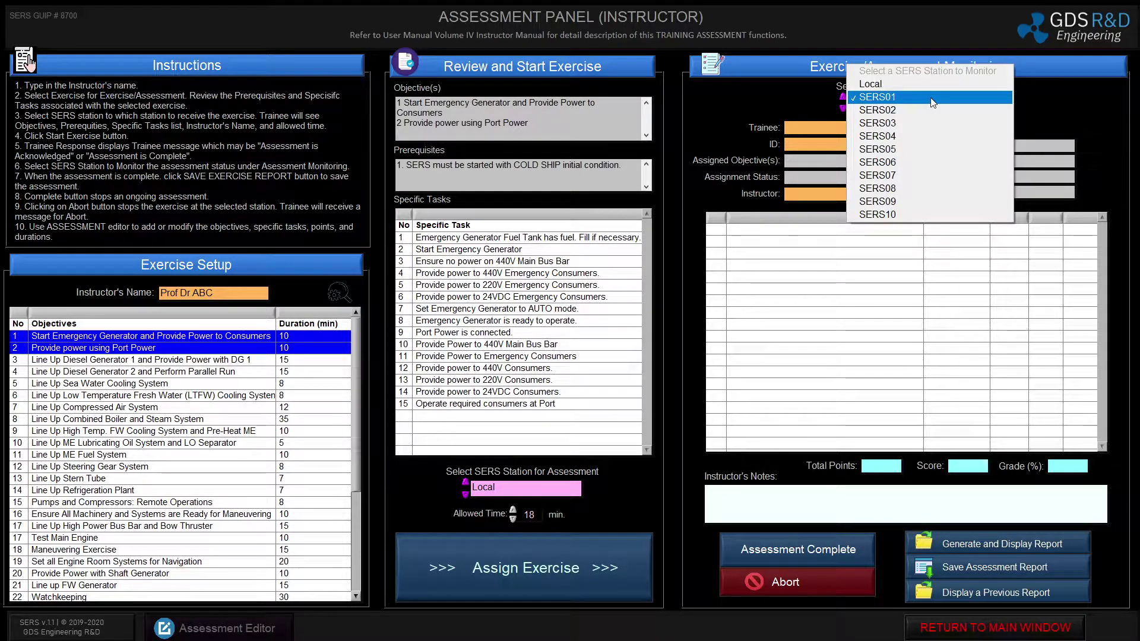
click(901, 86)
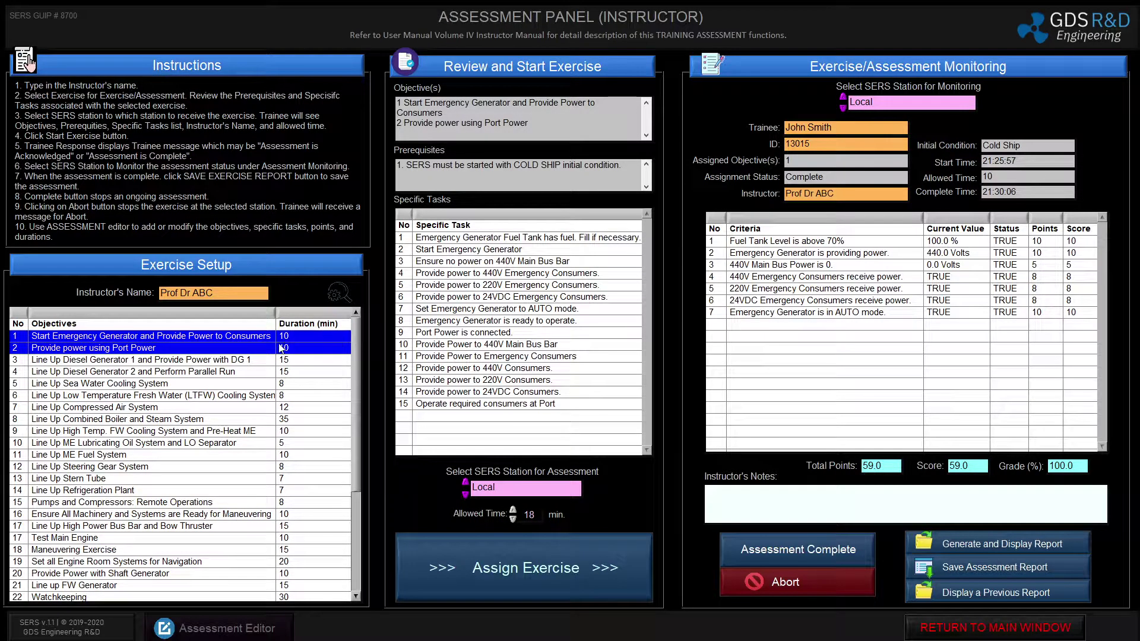
- Select objectives 3 and 4 for Diesel Generators 1 and 2, allow 25 minutes and assign the exercise to the Local station
click(218, 362)
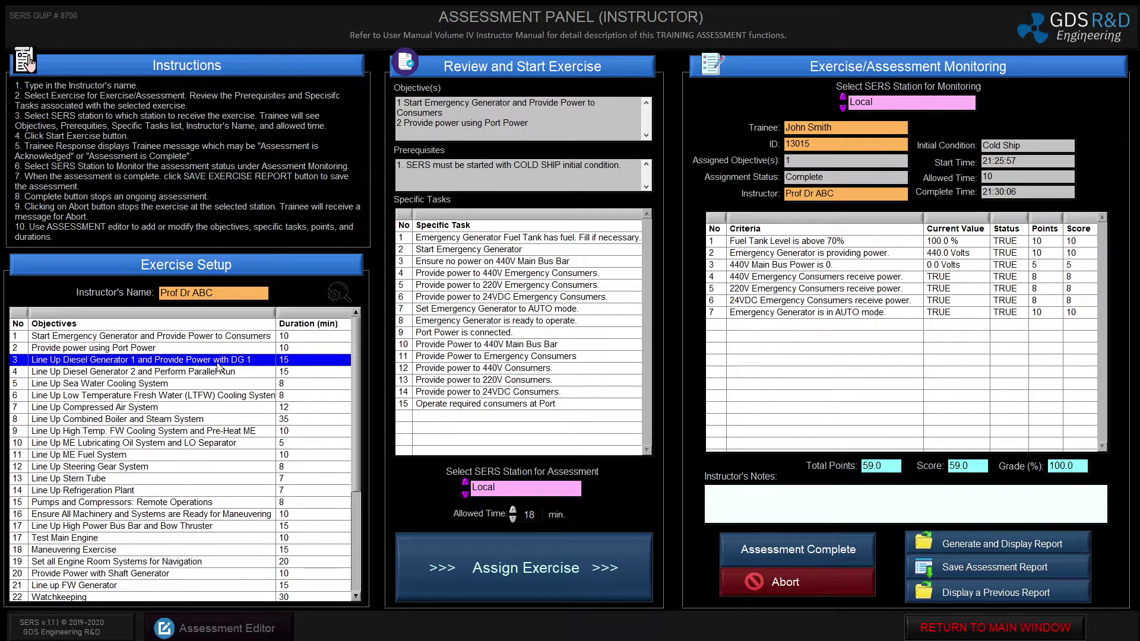
shift+click(220, 370)
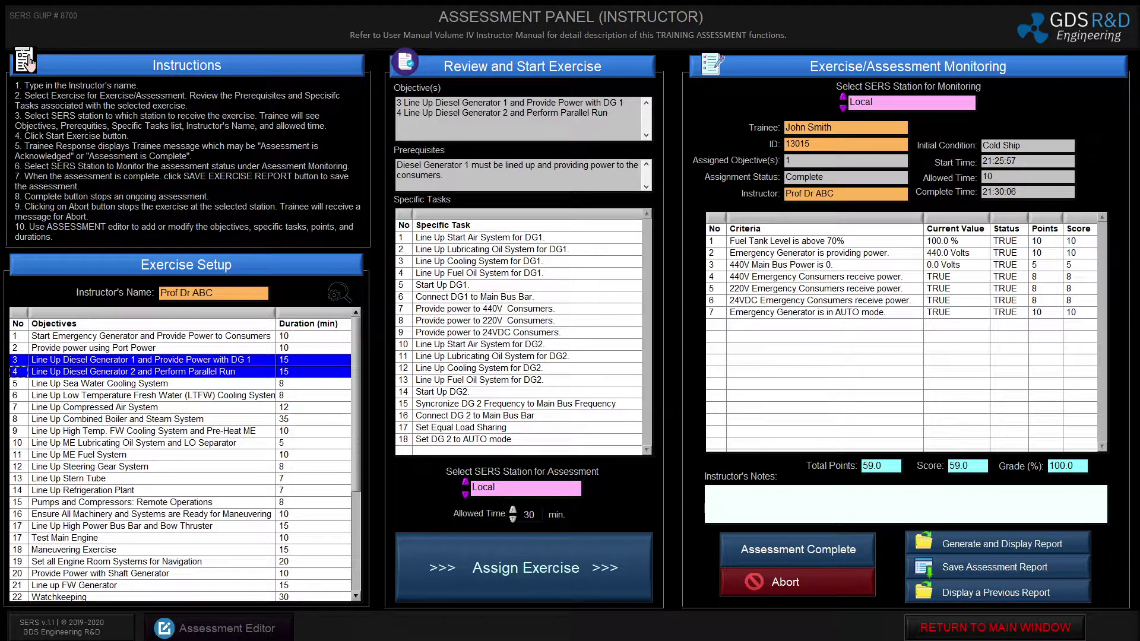
double_click(528, 514)
text(25)
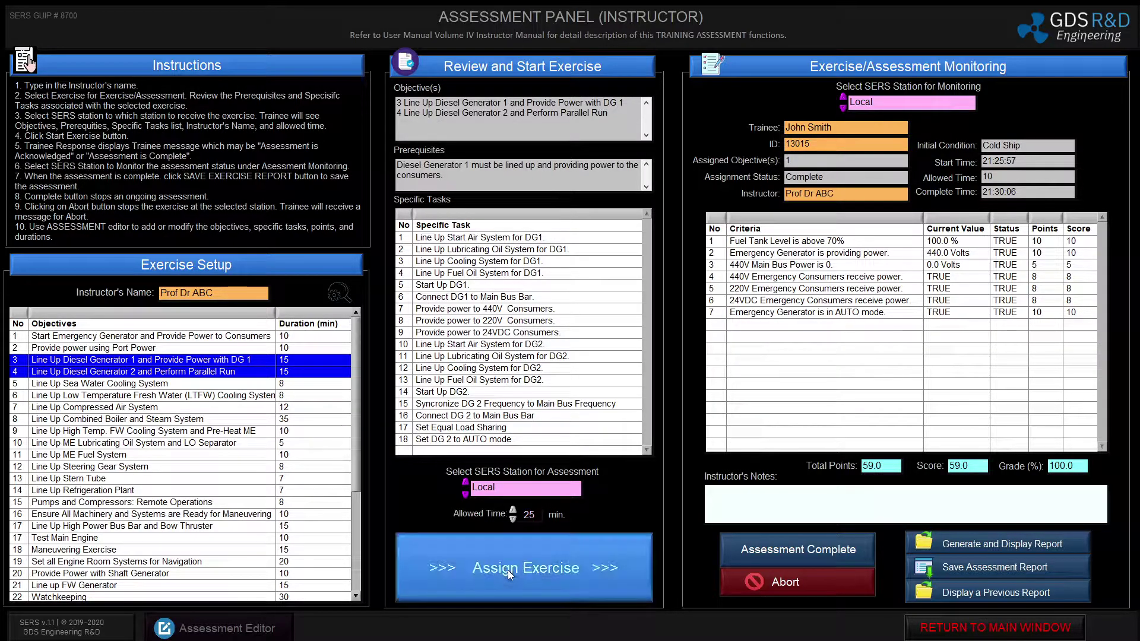
- Review the assigned tasks in the trainee assessment window reached from the SERS Main GUI, and check the assignment status in the instructor panel
key(alt+Tab)
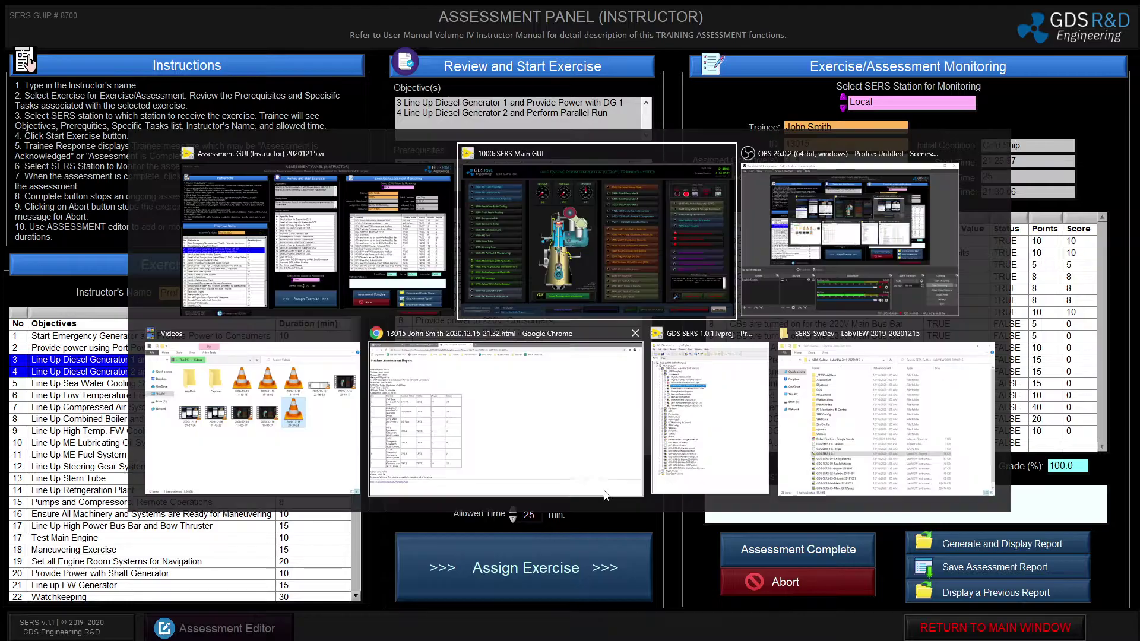
click(615, 235)
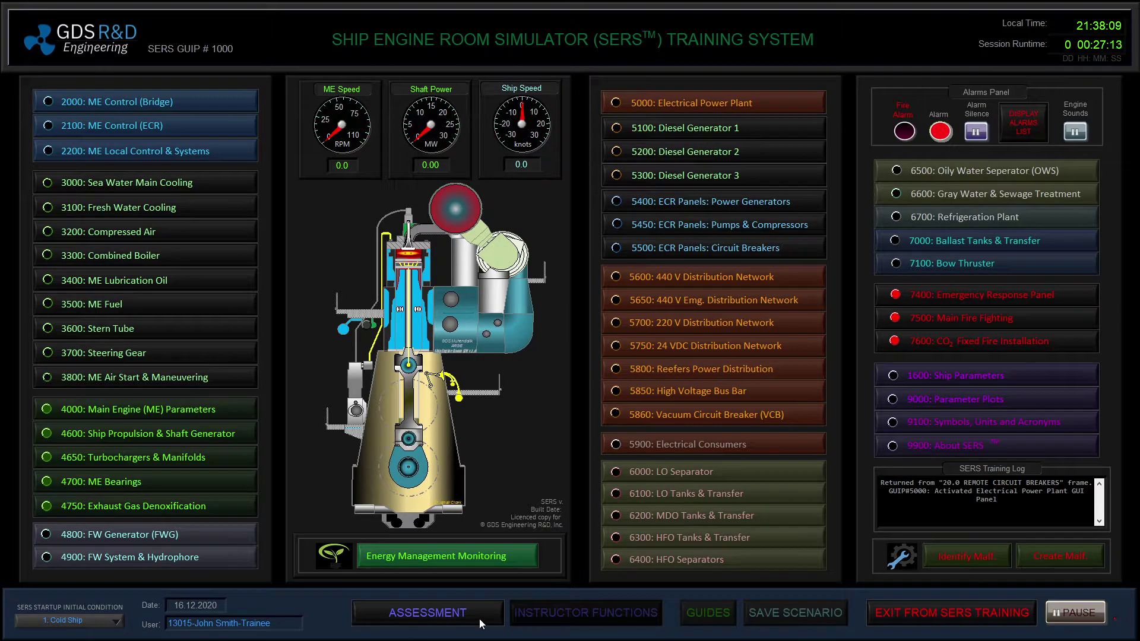
click(454, 613)
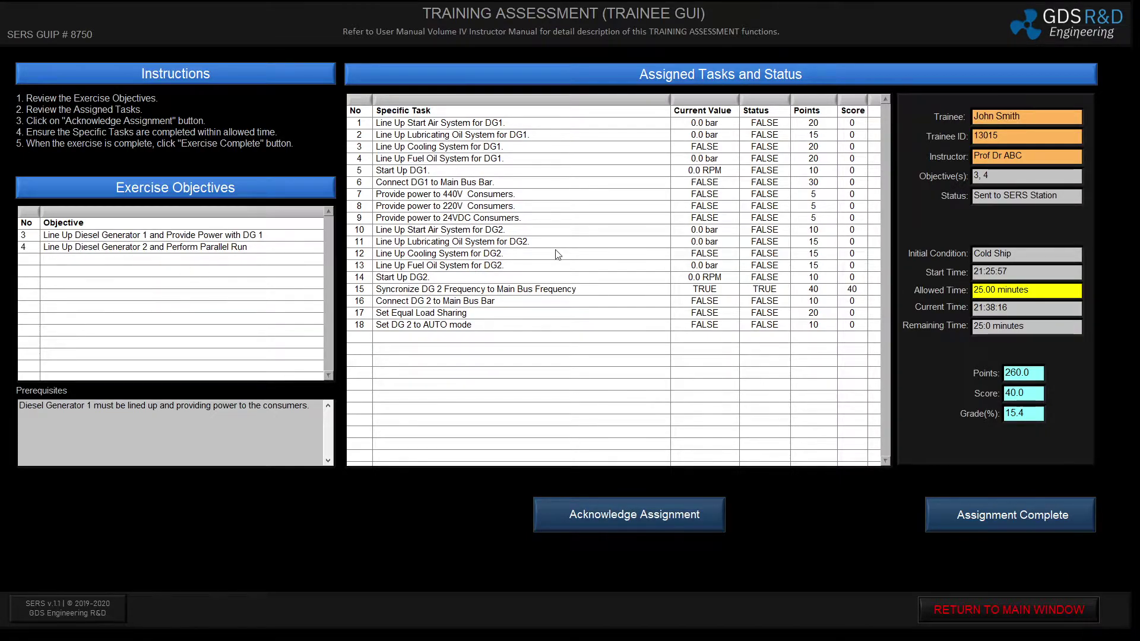
scroll(561, 256, down, 1)
scroll(605, 239, up, 1)
key(alt+Tab)
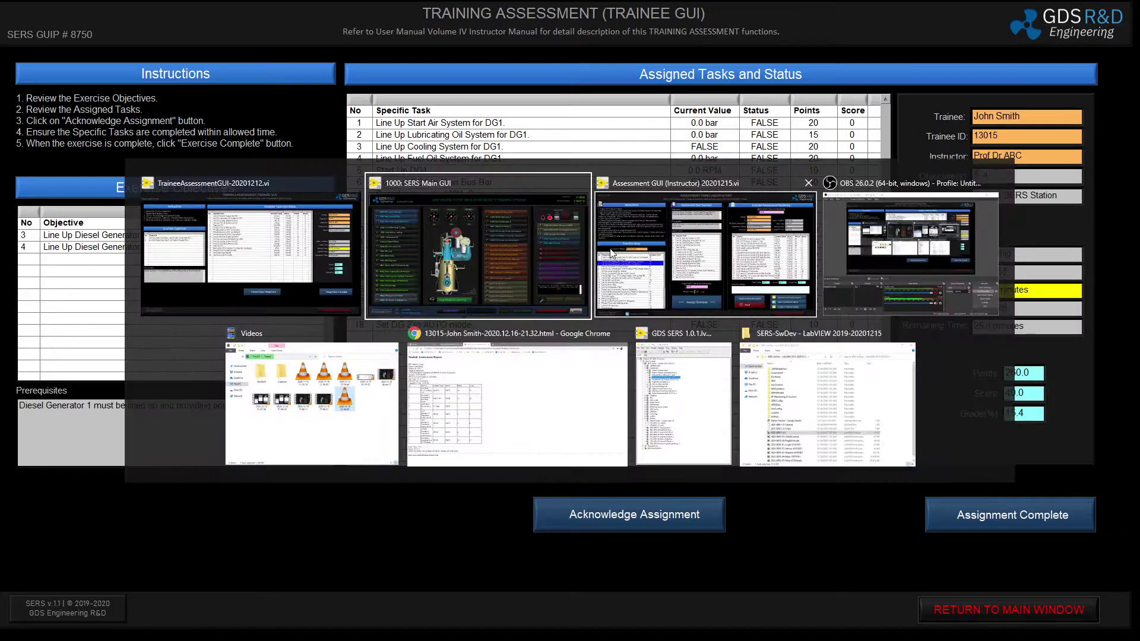
click(736, 265)
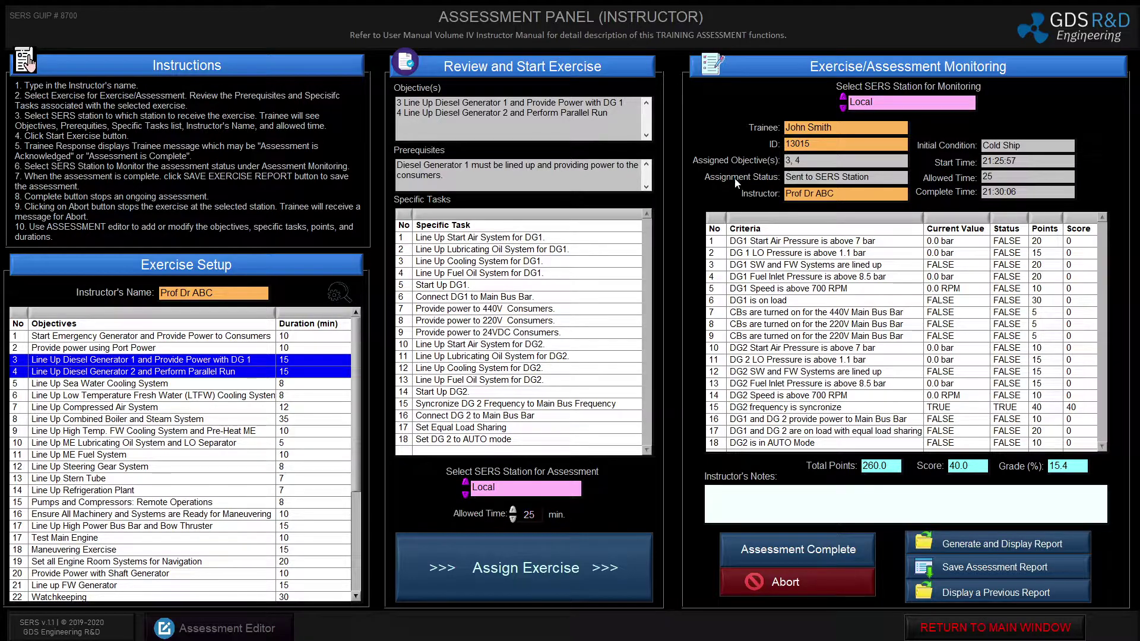
- Switch to the SERS Main GUI, open the trainee assessment and acknowledge the assignment
key(alt+Tab)
click(668, 261)
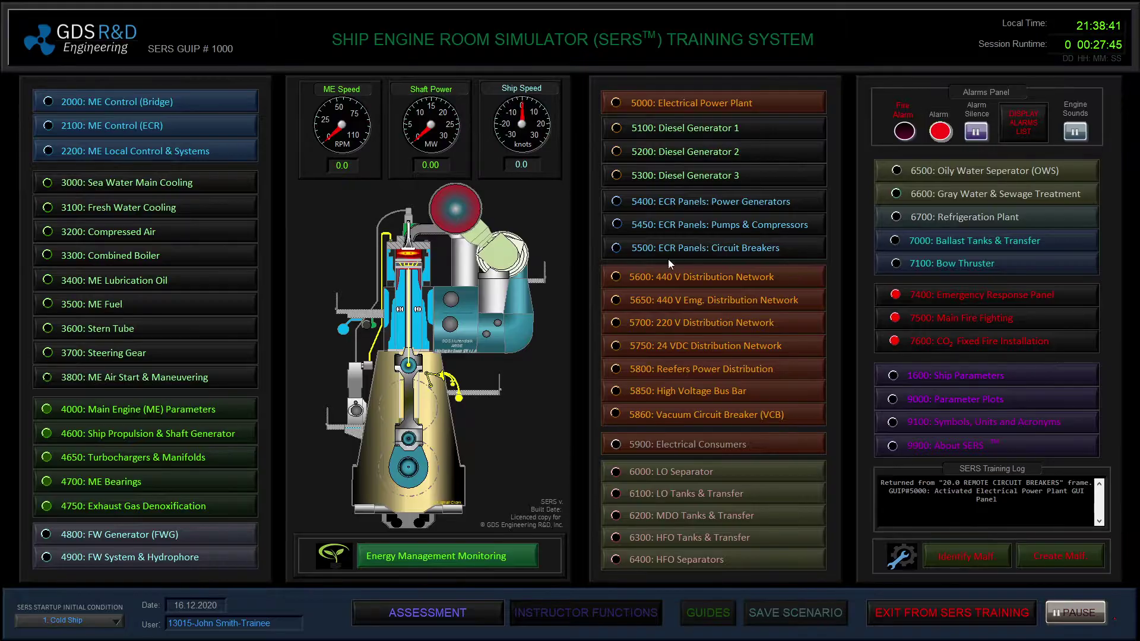
click(468, 611)
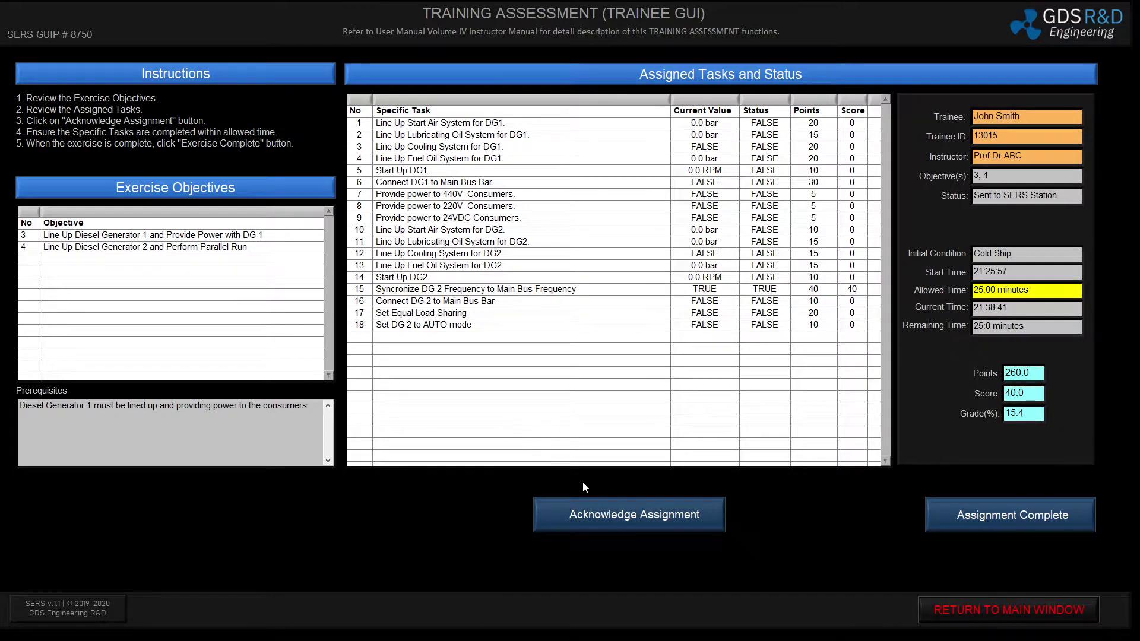
click(615, 517)
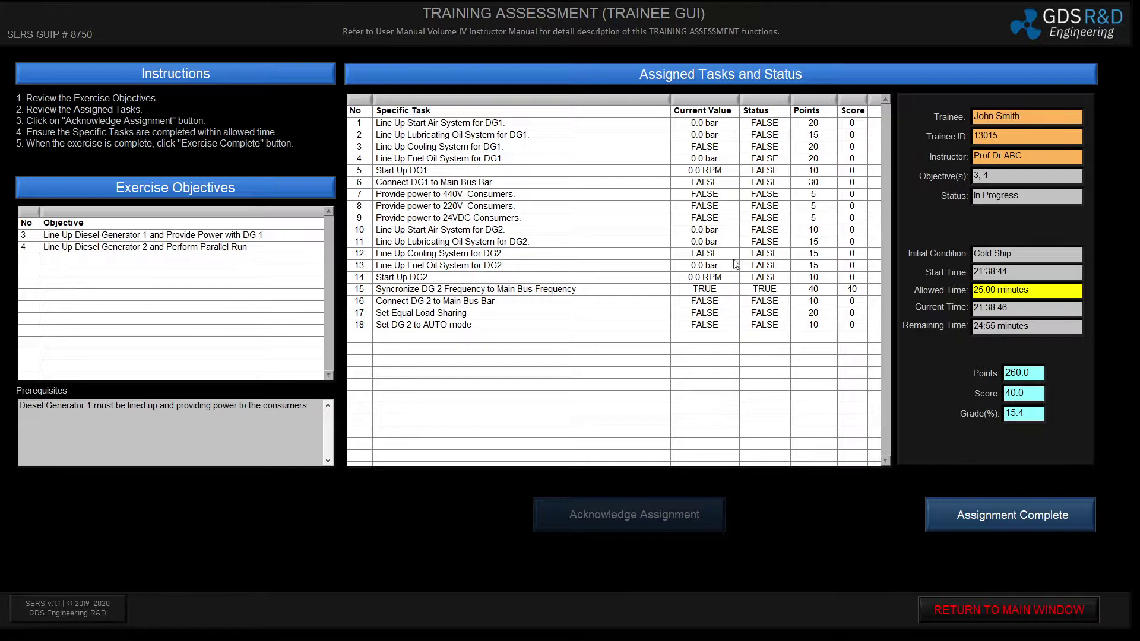
- Switch to the instructor panel and check the monitored assignment status
key(alt+Tab)
click(633, 239)
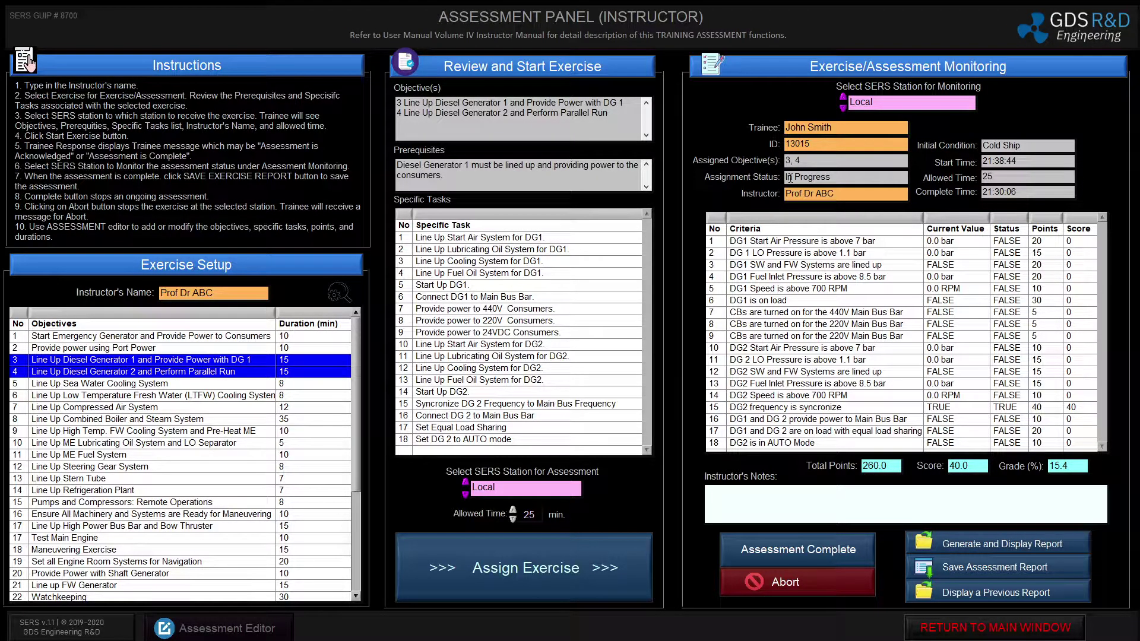
drag(787, 177, 832, 177)
click(831, 177)
- Switch back to the SERS Main GUI and review the specific tasks in the trainee assessment
key(alt+Tab)
click(668, 220)
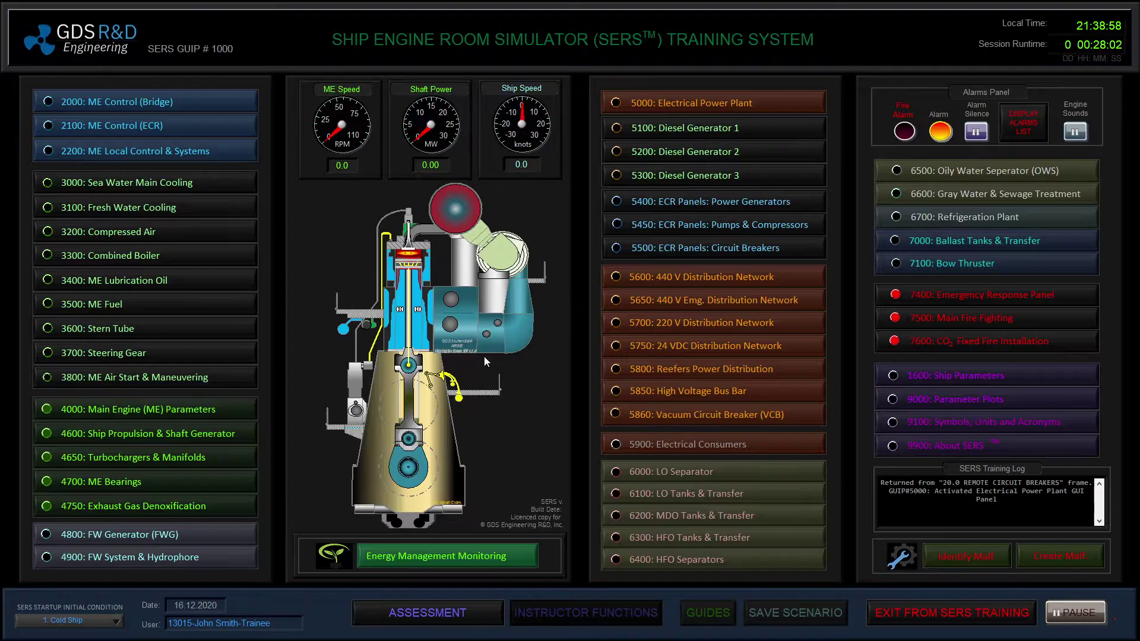
click(422, 615)
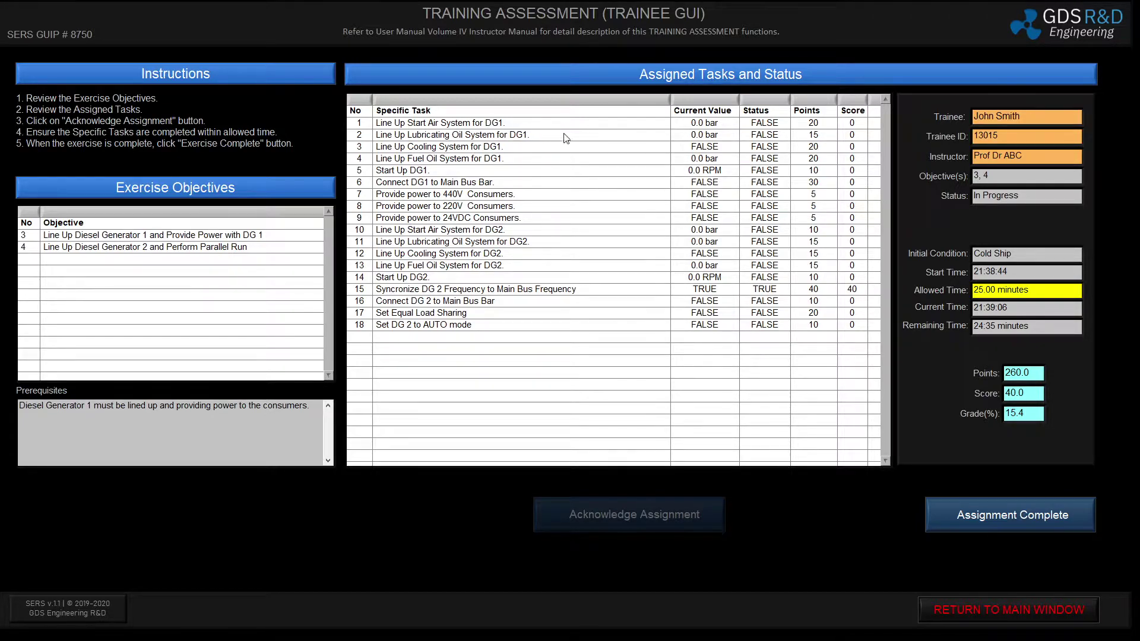
- Return to the main window, inspect the Diesel Generator 1 systems and local control page, and go back to the engine room
click(949, 612)
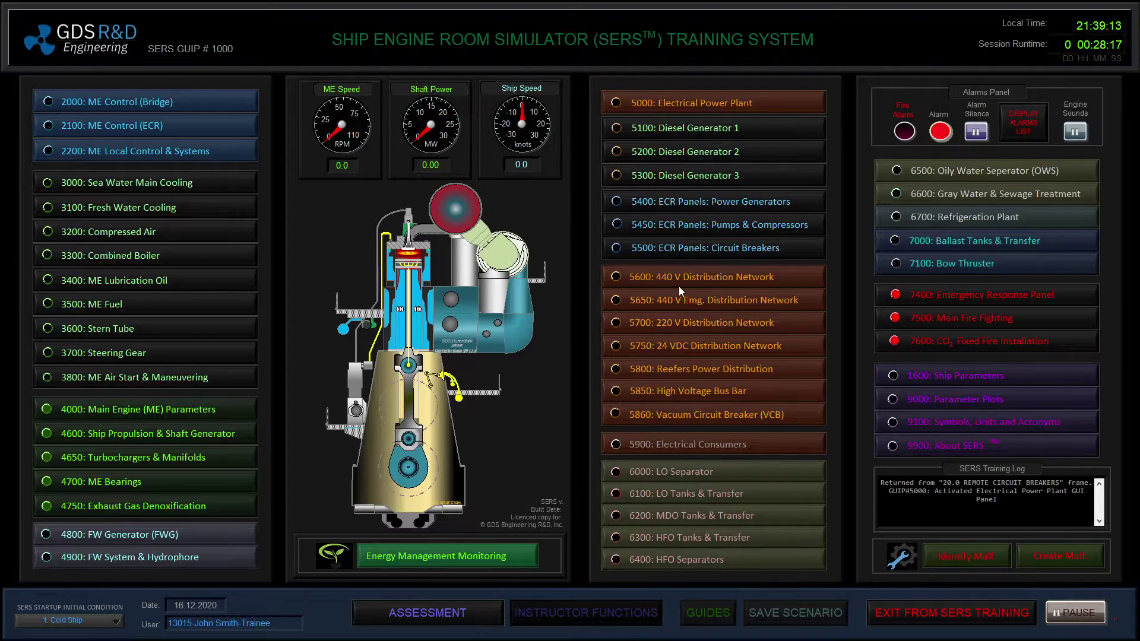
click(679, 128)
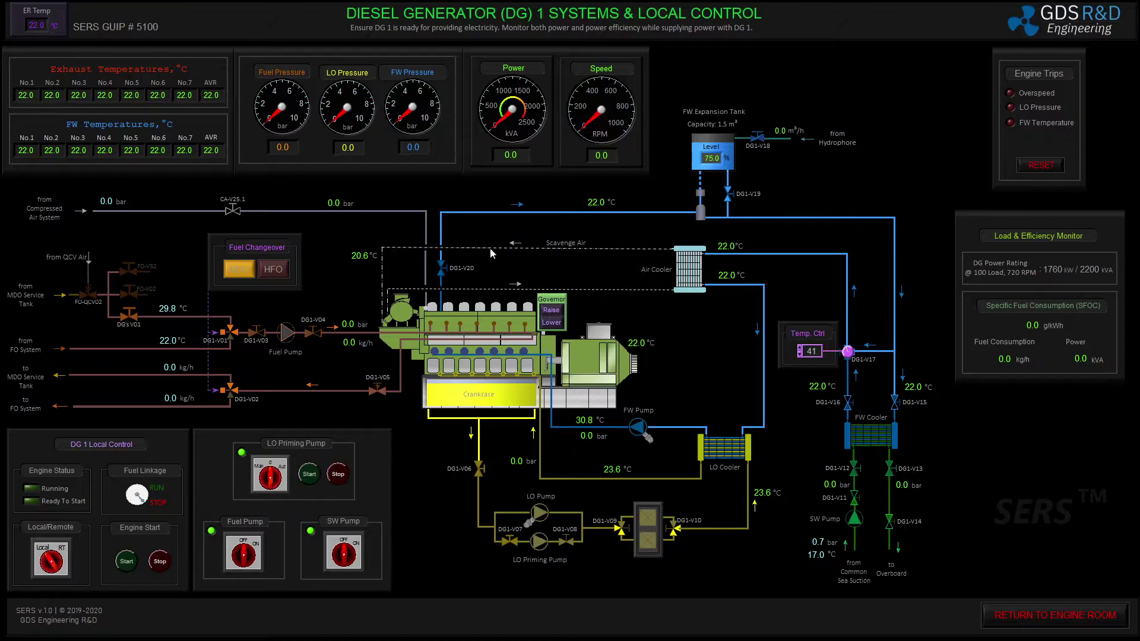
click(1007, 617)
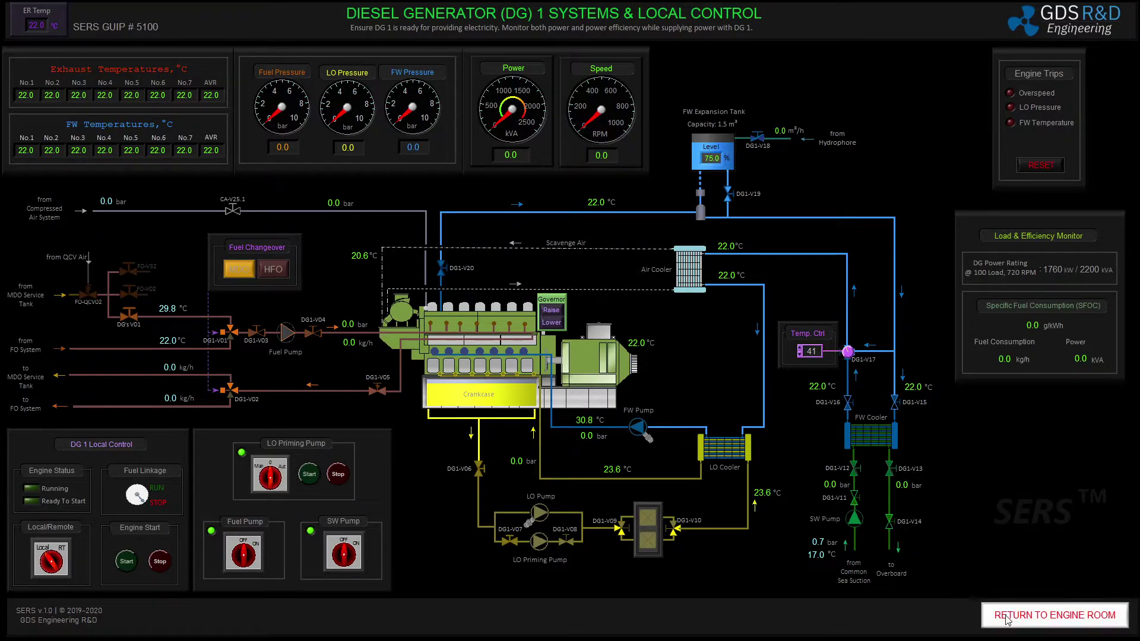
- In the Compressed Air system, start the auxiliary air compressor and open valves CA-V03, CA-V07, CA-V10 and CA-V25 to feed DG 1 start air
click(241, 225)
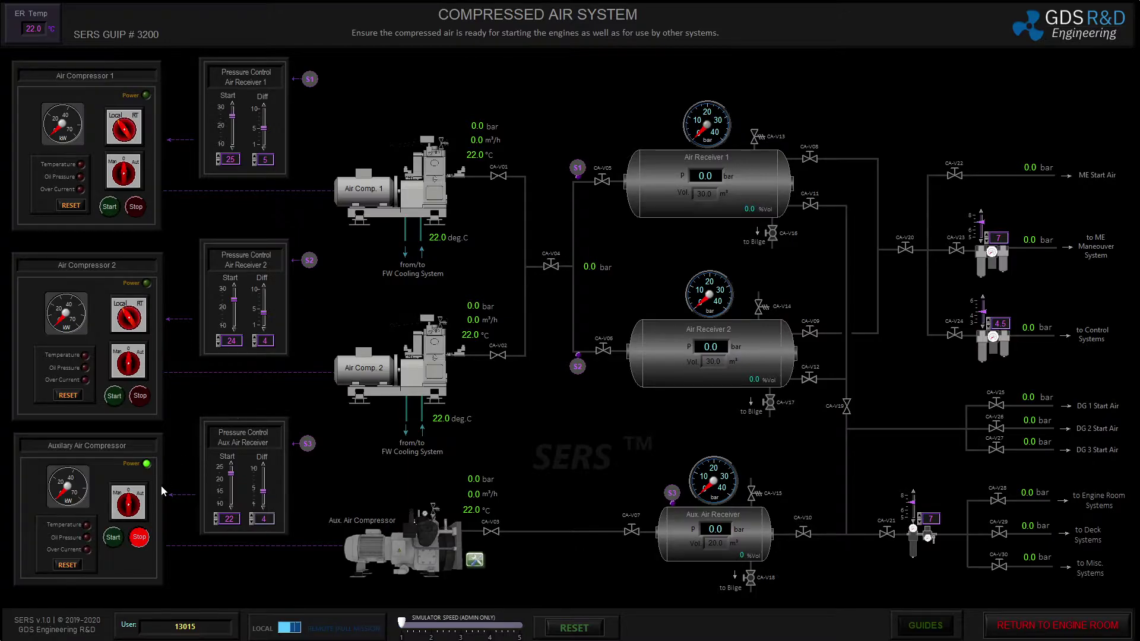
click(135, 502)
click(629, 530)
click(114, 536)
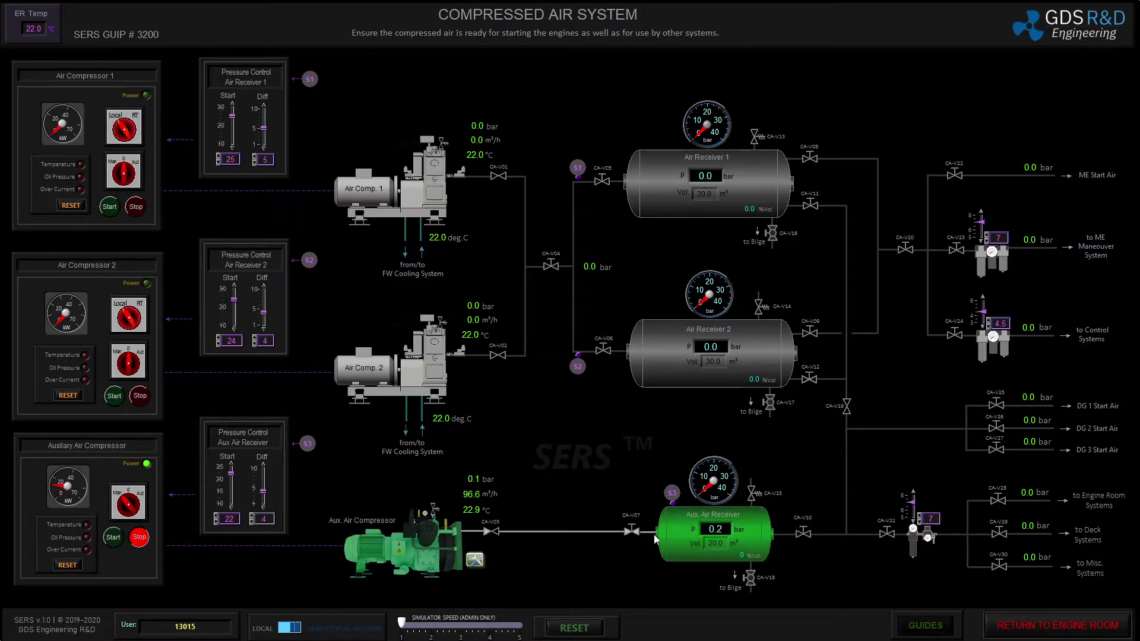
click(803, 533)
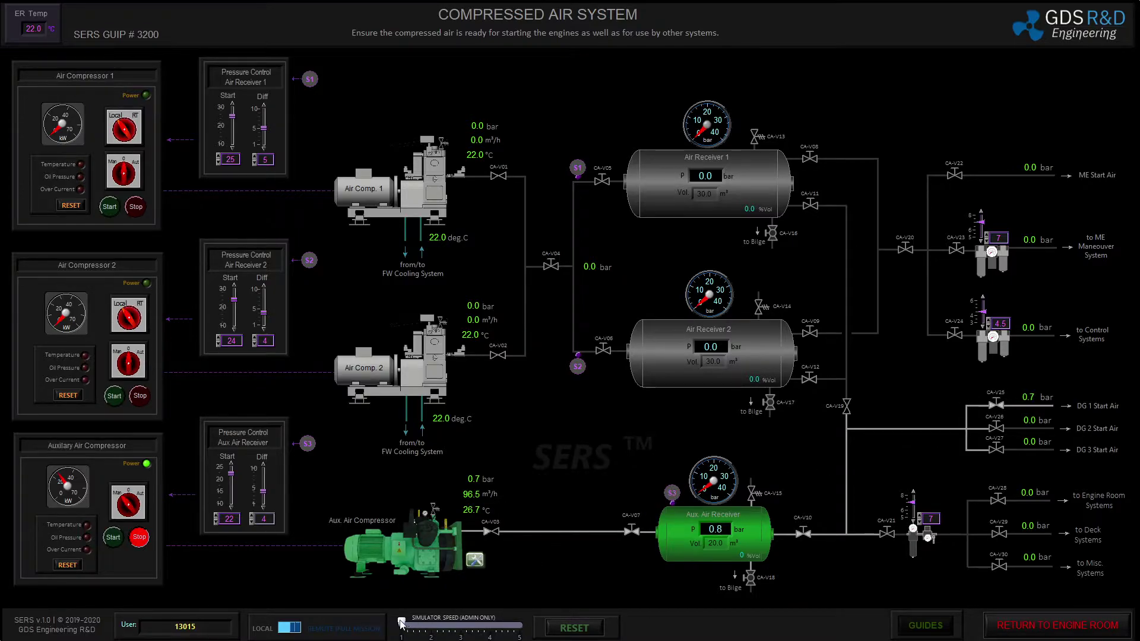
- Run the simulator at speed 5 while the auxiliary air receiver fills, and set the speed back to 1
drag(402, 622, 515, 628)
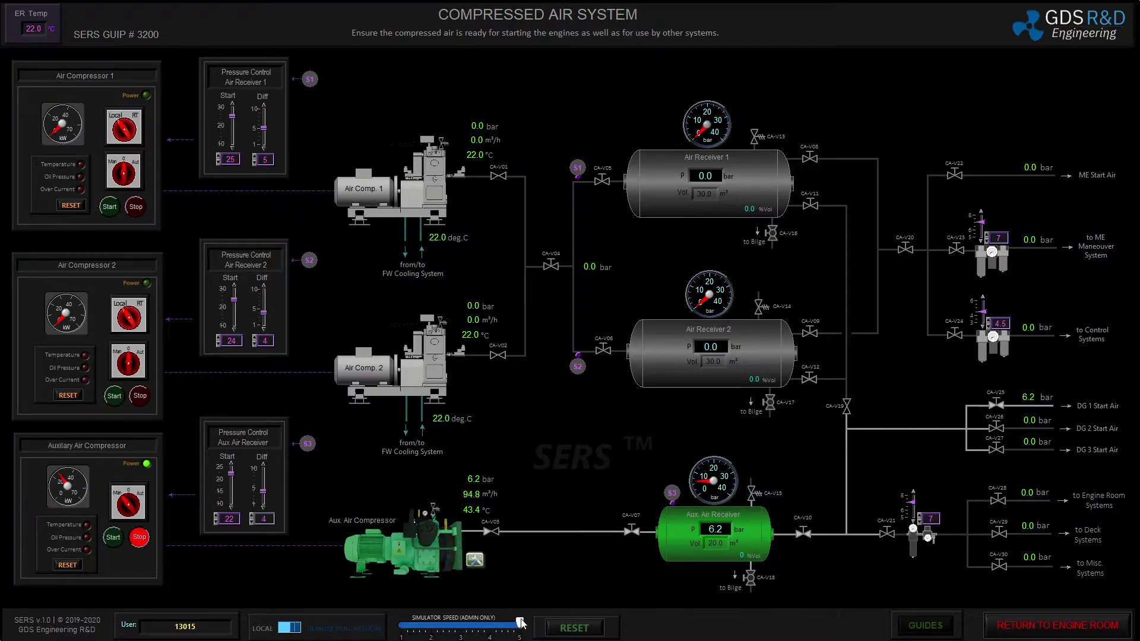
drag(520, 622, 401, 622)
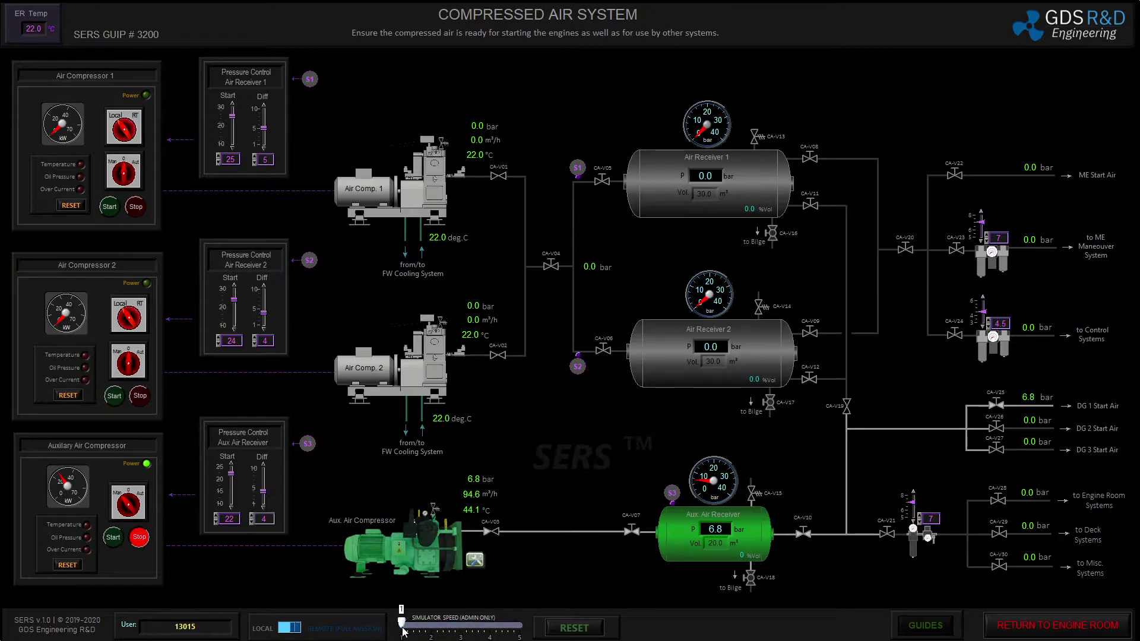
- Open start air valve CA-V25.1 on the Diesel Generator 1 local control page and return to the engine room
click(1026, 630)
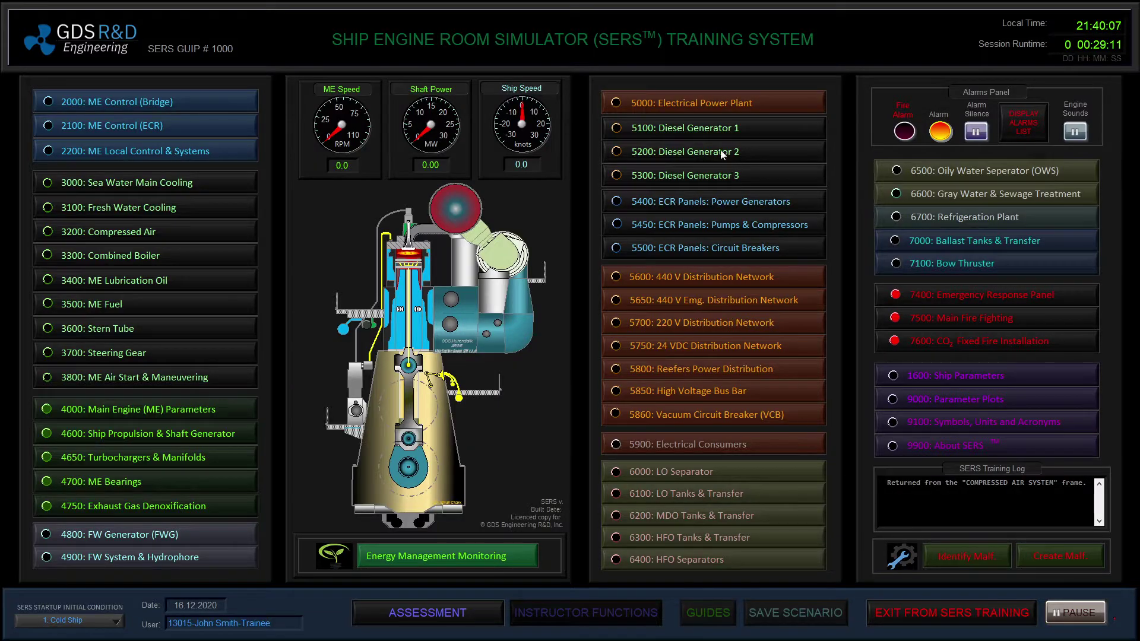
click(708, 130)
click(240, 211)
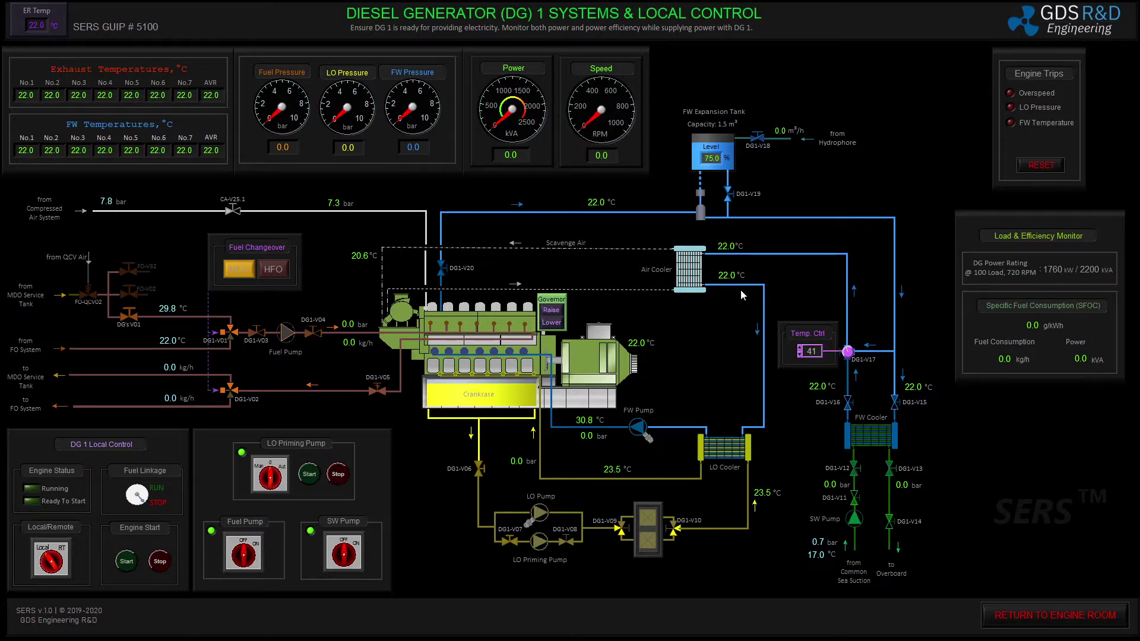
click(1013, 616)
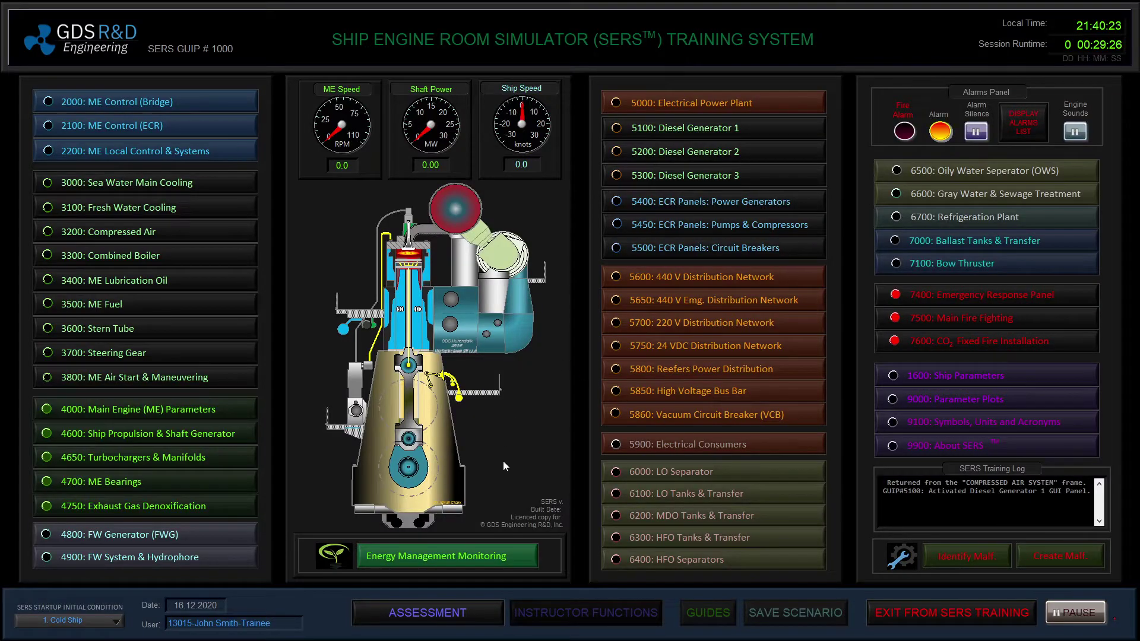
- Review the DG 1 start air task in the trainee assessment and in the instructor's monitoring table, then return to the SERS Main GUI
click(462, 607)
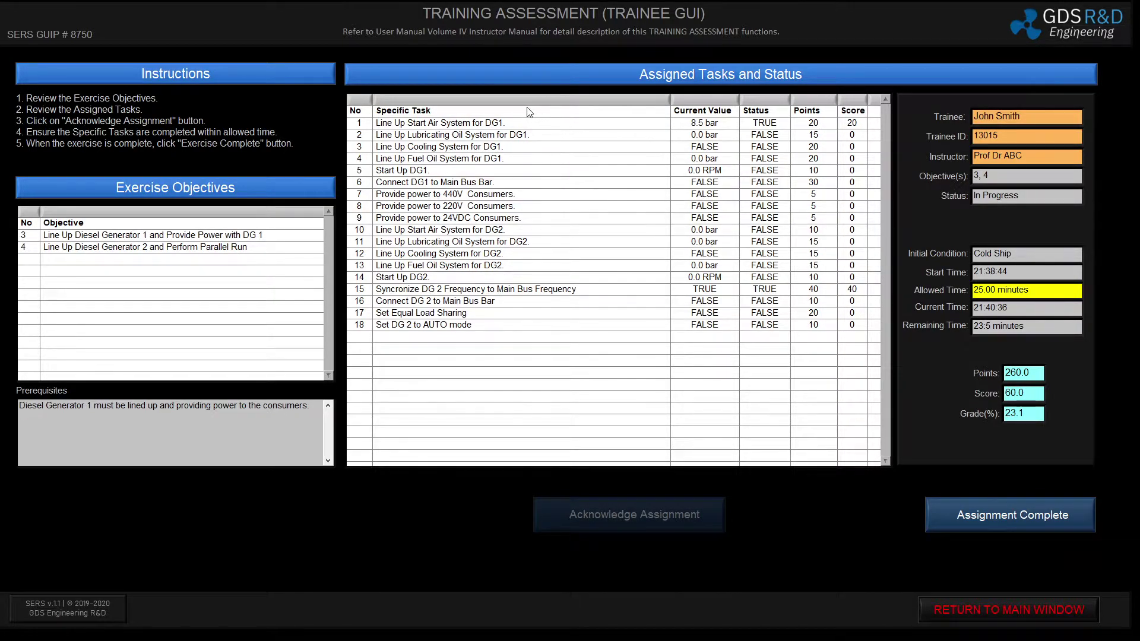
key(alt+Tab)
click(680, 252)
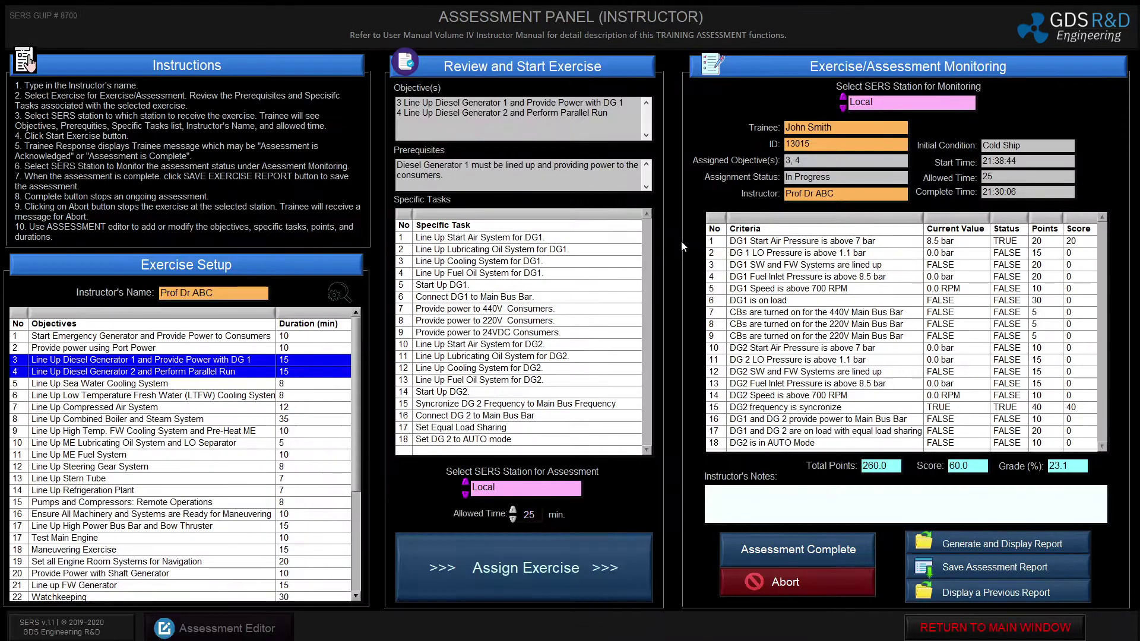
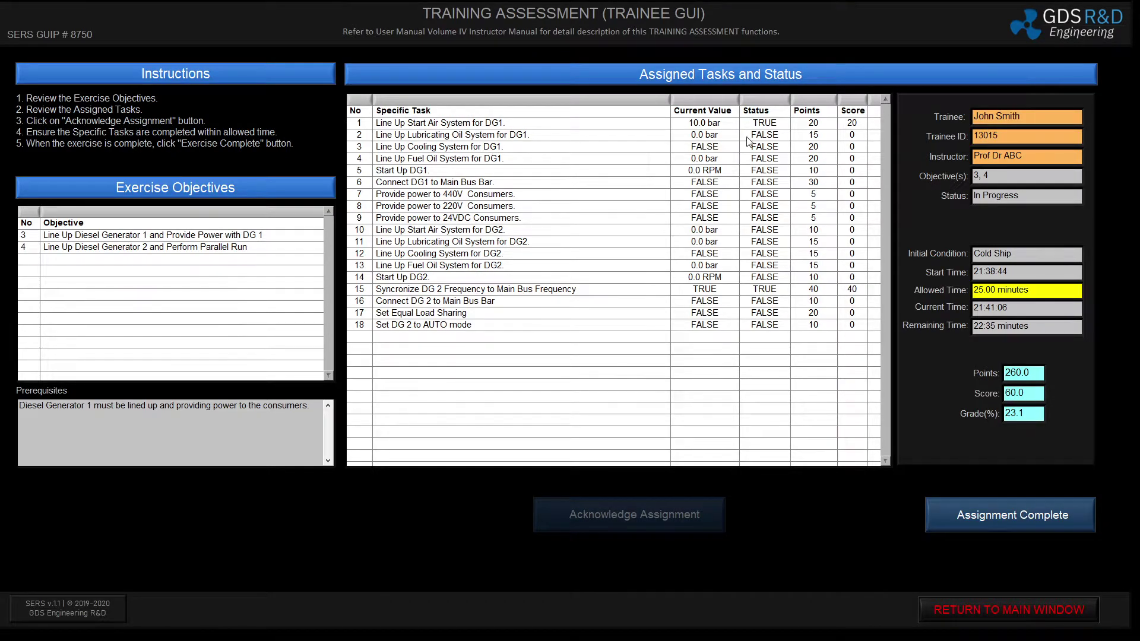
click(950, 608)
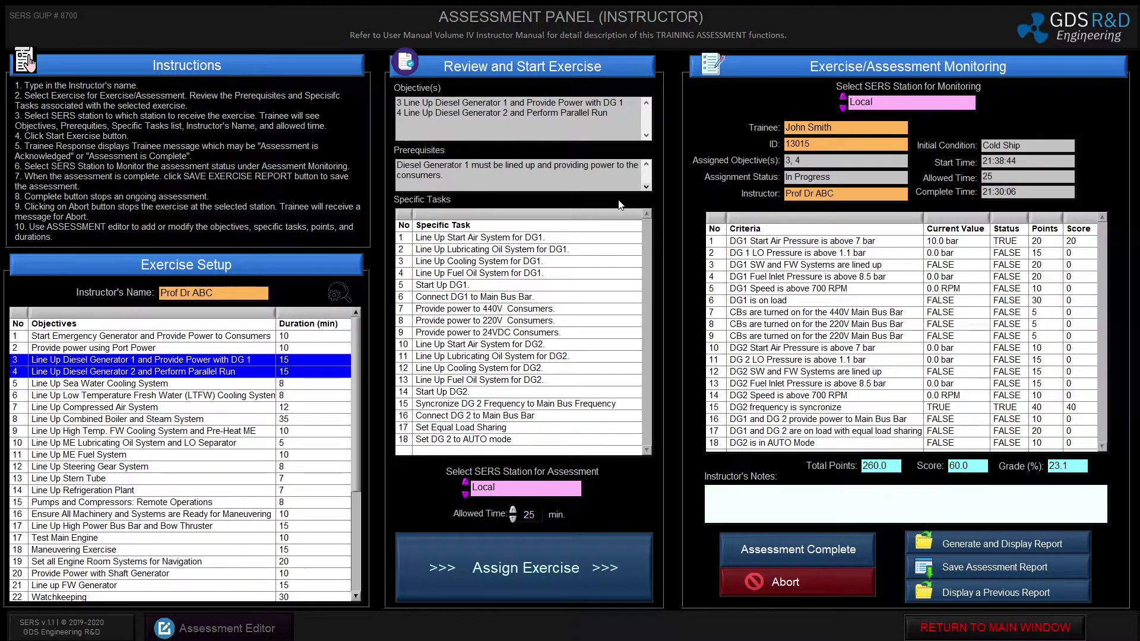
key(alt+Tab)
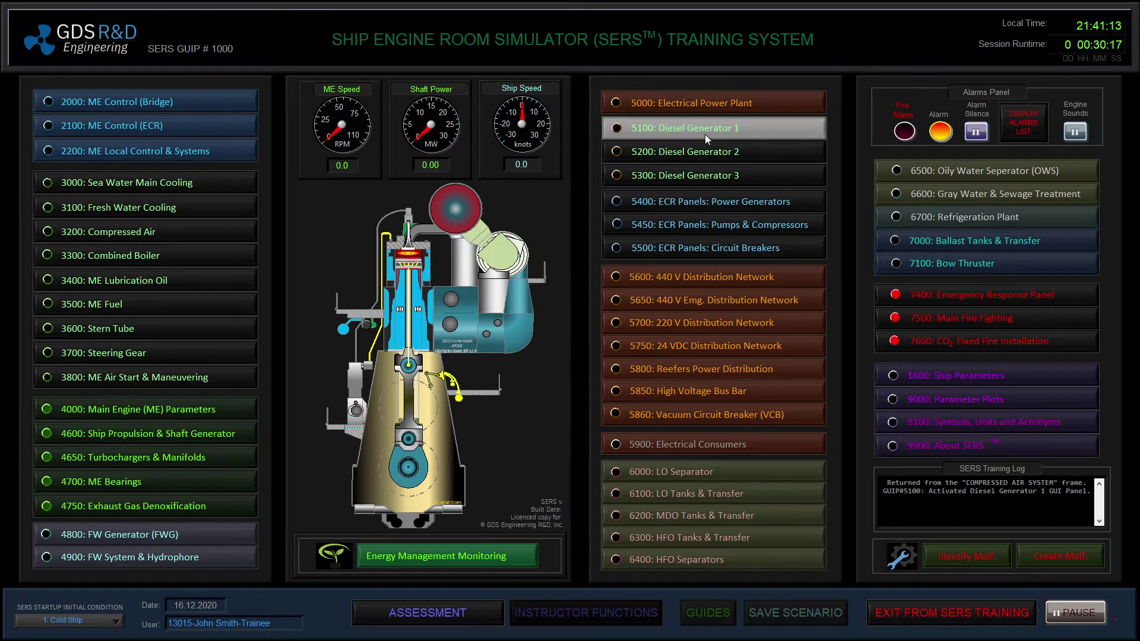
- On Diesel Generator 1, open lubricating oil valves DG1-V06, DG1-V07 and DG1-V08 and start the LO priming pump
click(704, 134)
click(509, 540)
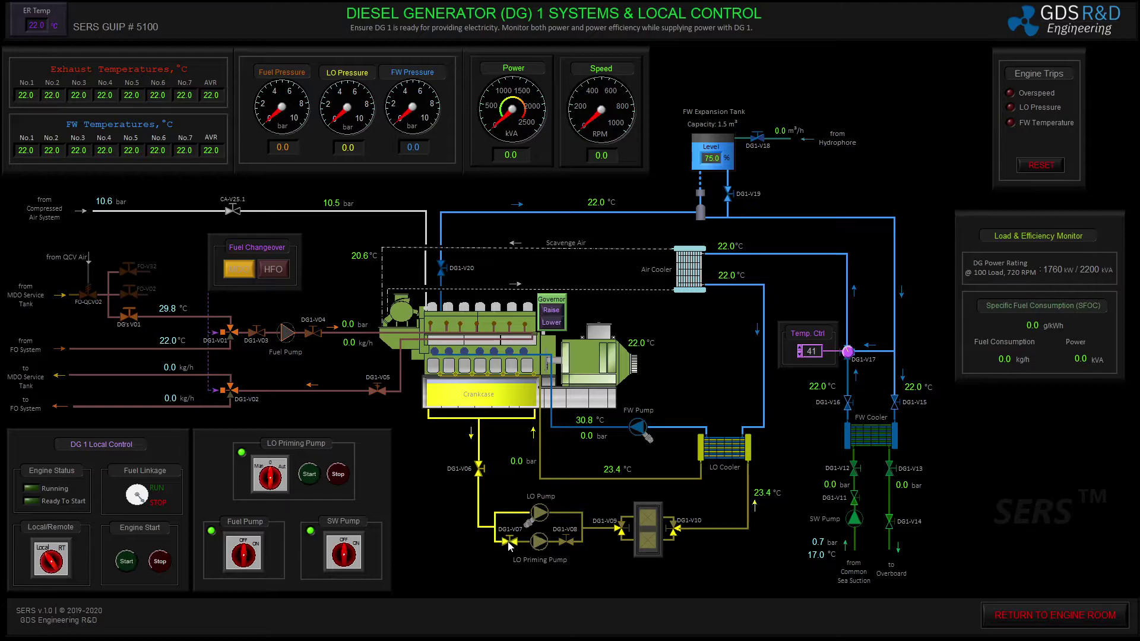
click(571, 543)
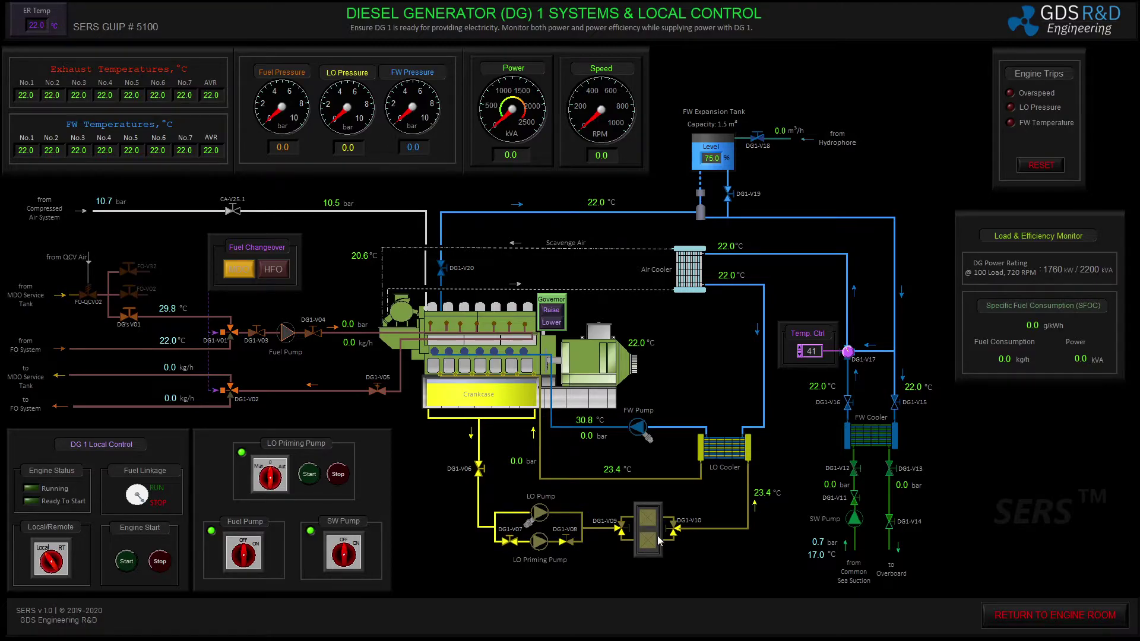
click(267, 476)
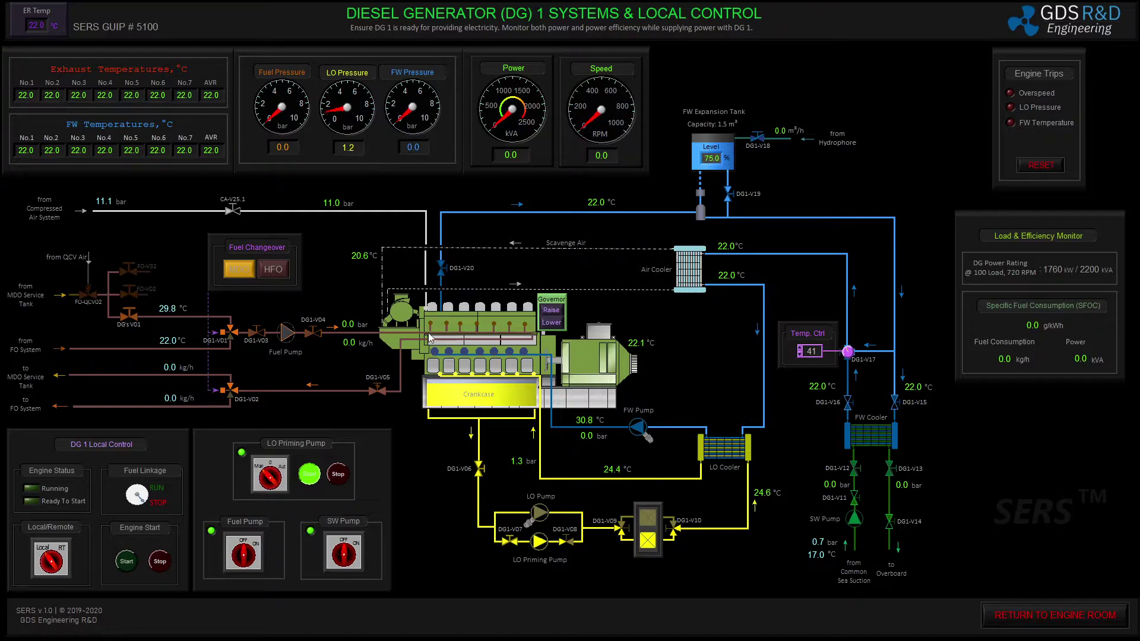
- Review the DG 1 lubricating oil task in the trainee assessment and return to the main window
click(1054, 615)
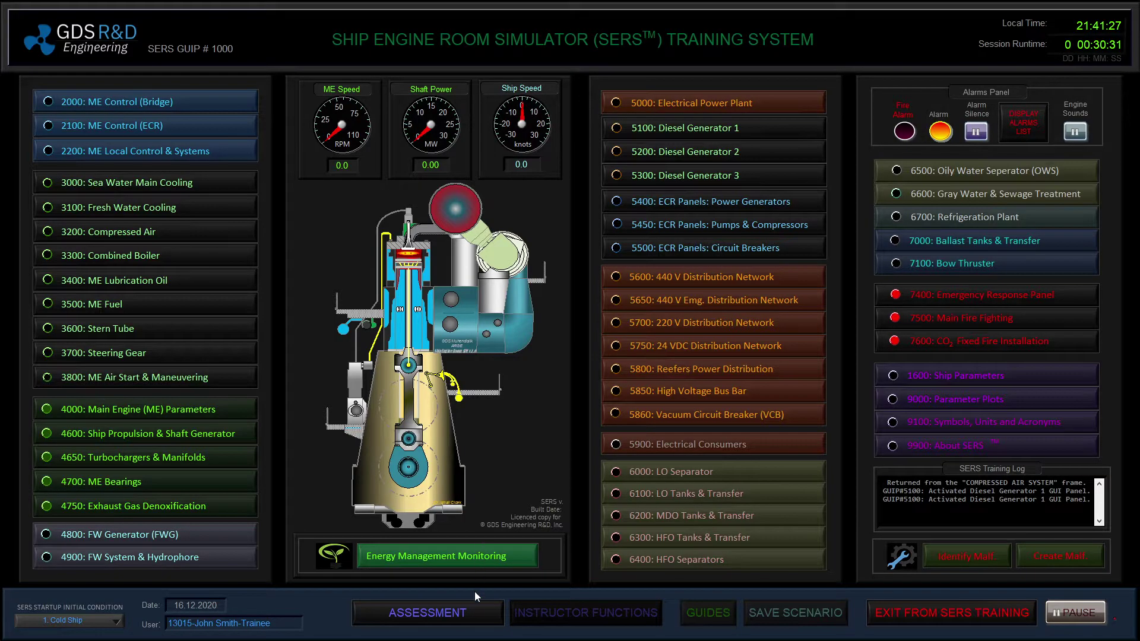
click(465, 619)
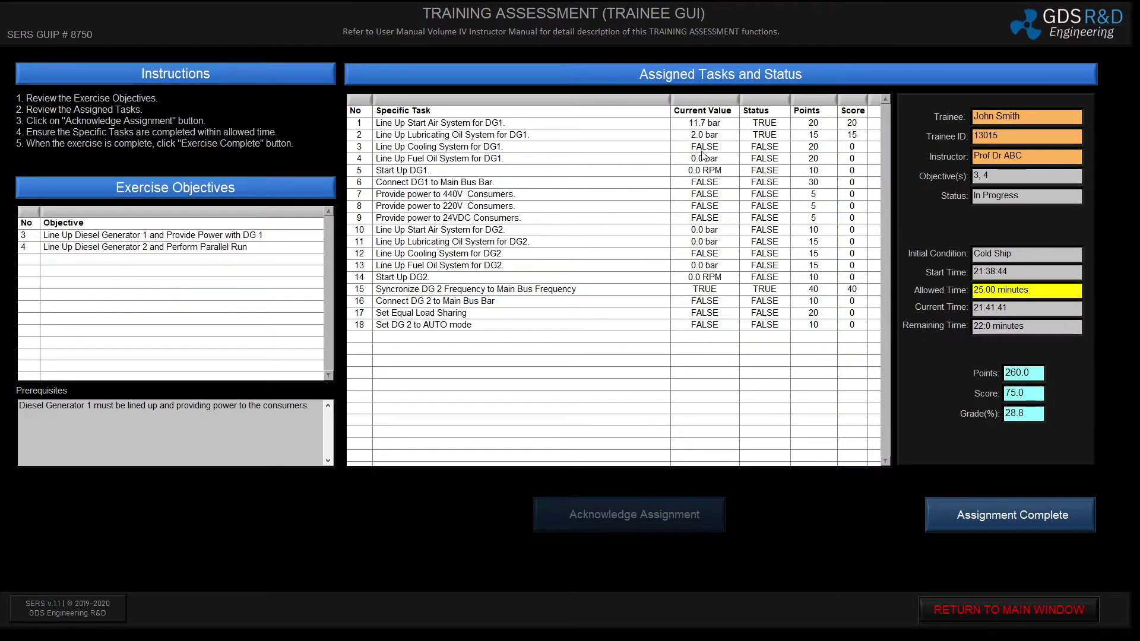
click(935, 606)
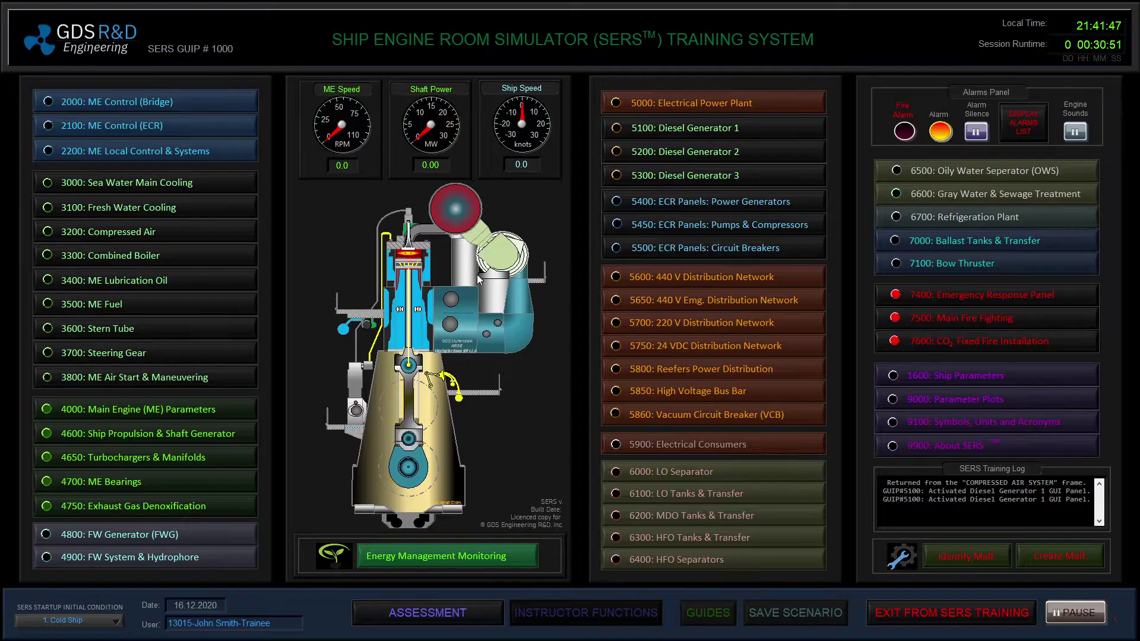
- In the Sea Water Main Cooling system, open SW-V01 and SW-V02 to feed the common sea suction from the low suction sea chest
click(191, 178)
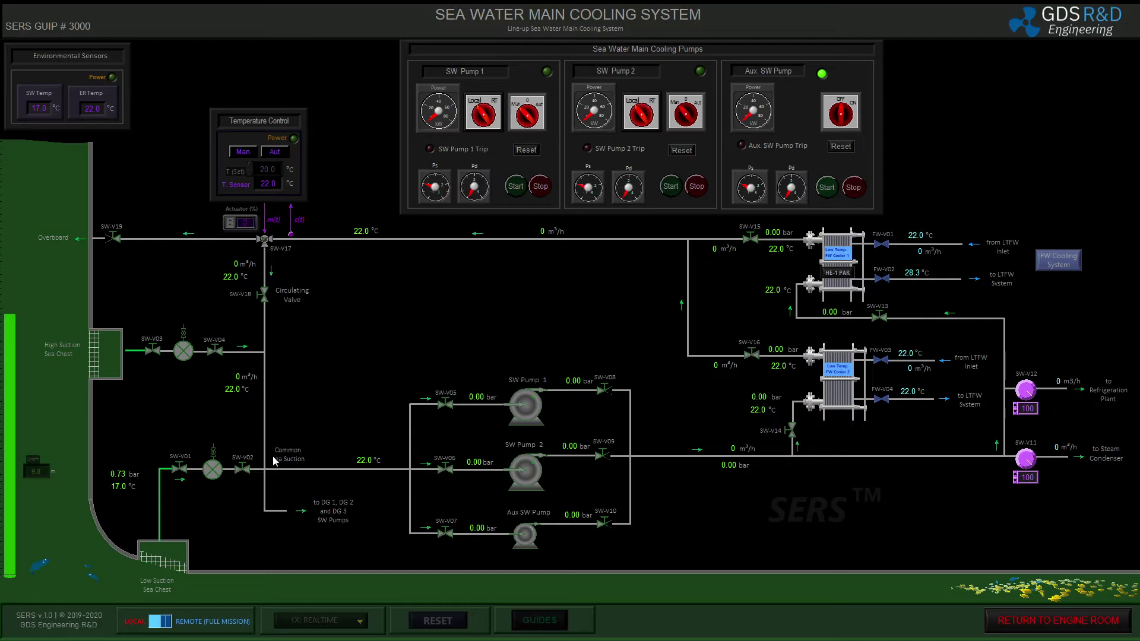
click(176, 469)
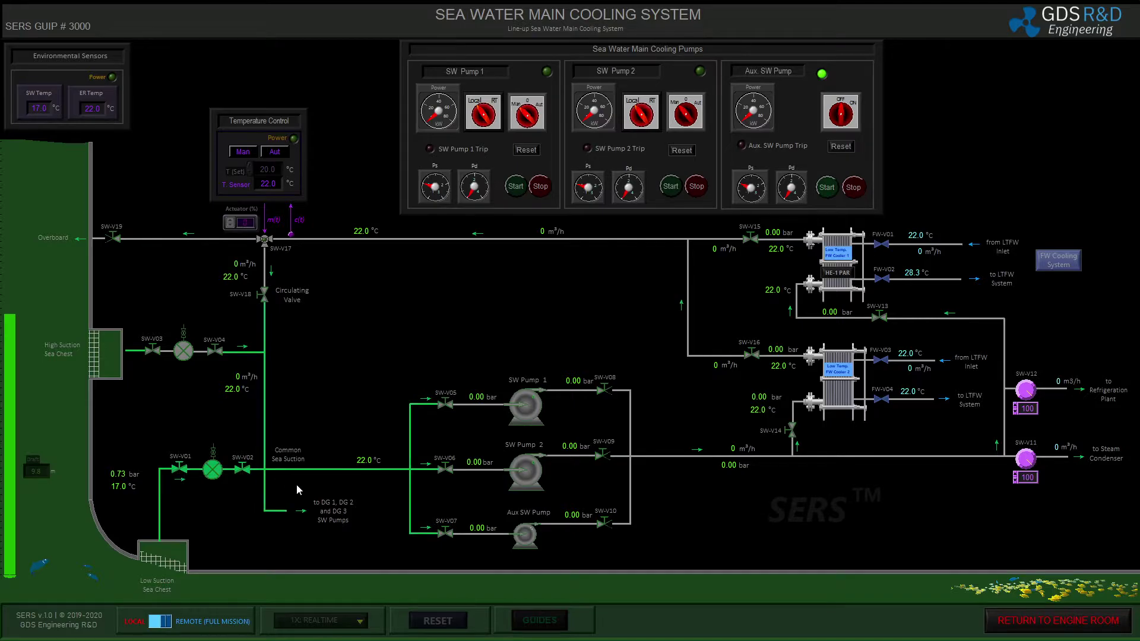
click(1044, 621)
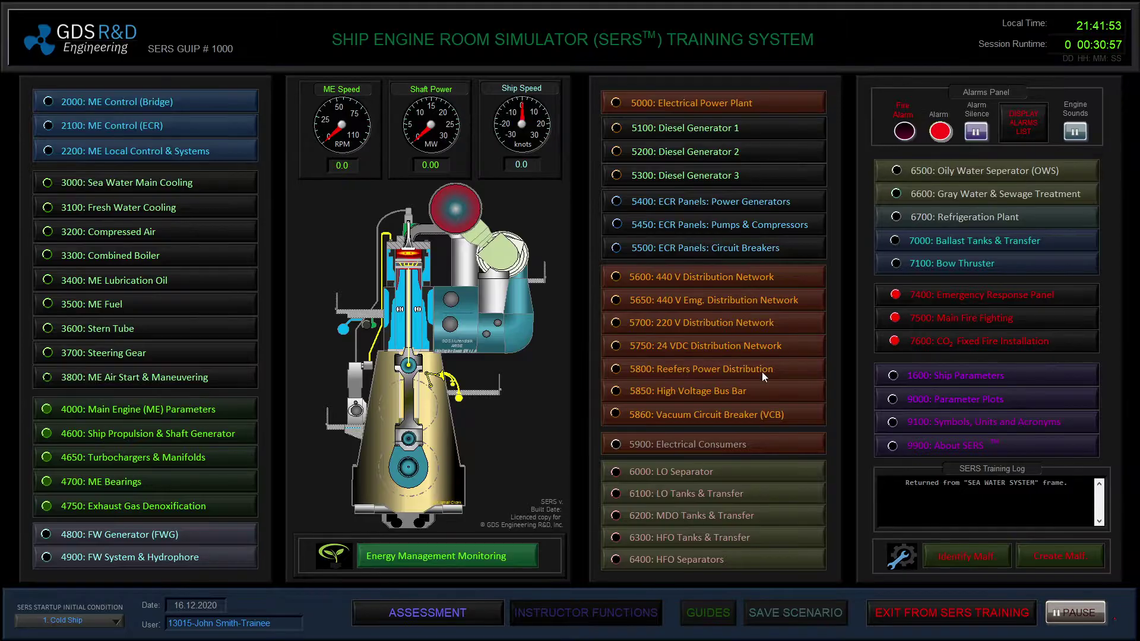
- On Diesel Generator 1, open sea water valves DG1-V11 to DG1-V14, switch on the SW pump and check FW cooler valves DG1-V15 and DG1-V16
click(707, 128)
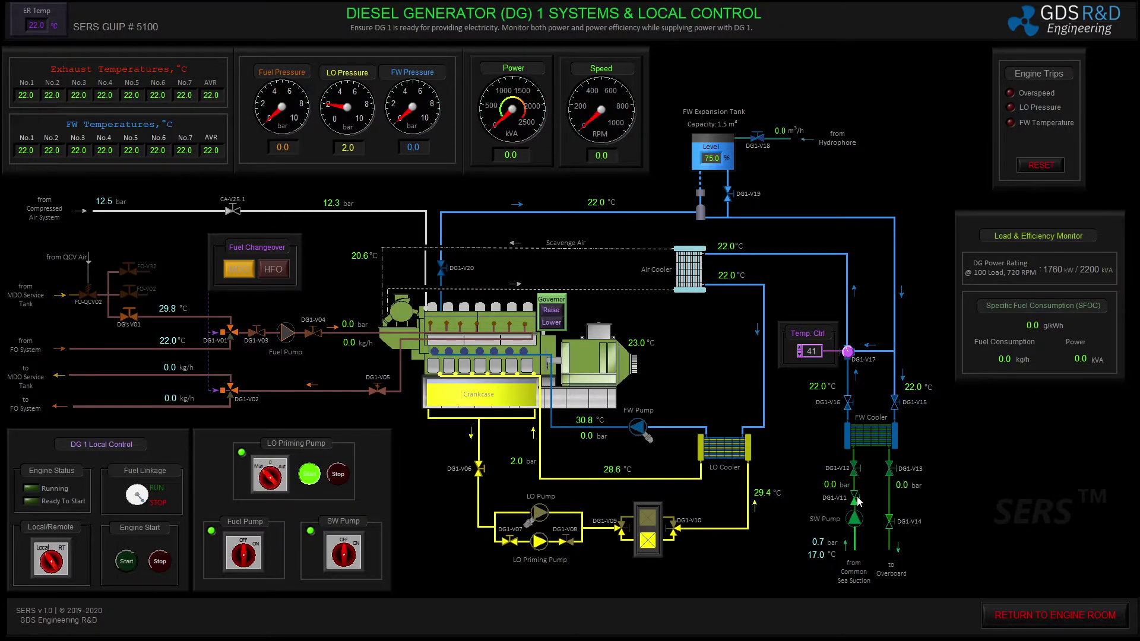
click(855, 469)
click(889, 469)
click(890, 521)
click(344, 554)
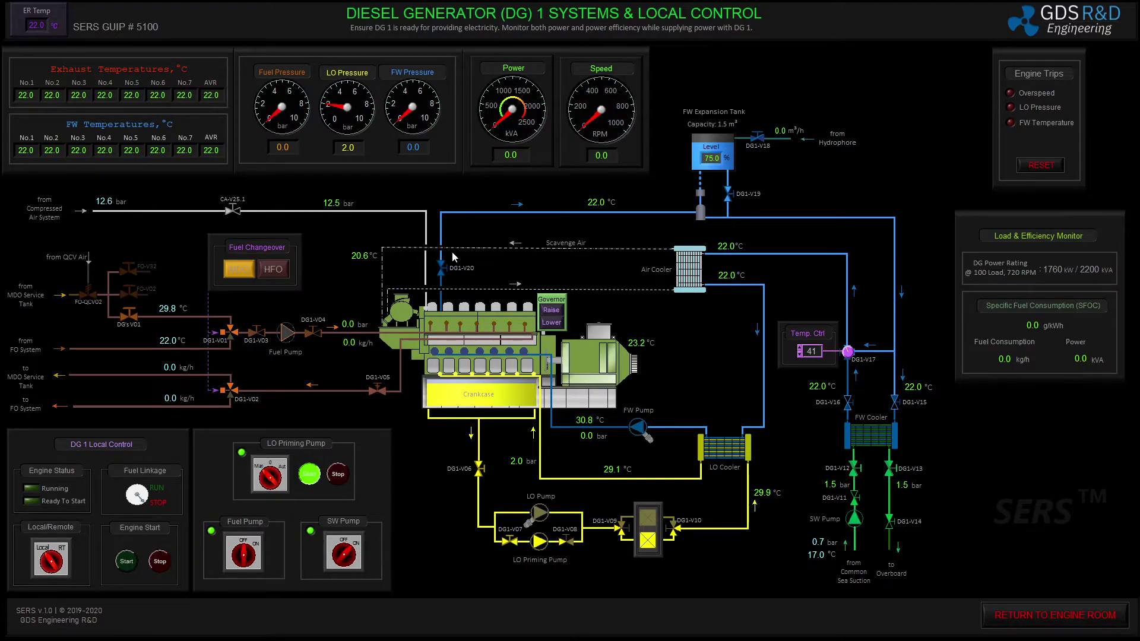
click(892, 404)
click(848, 403)
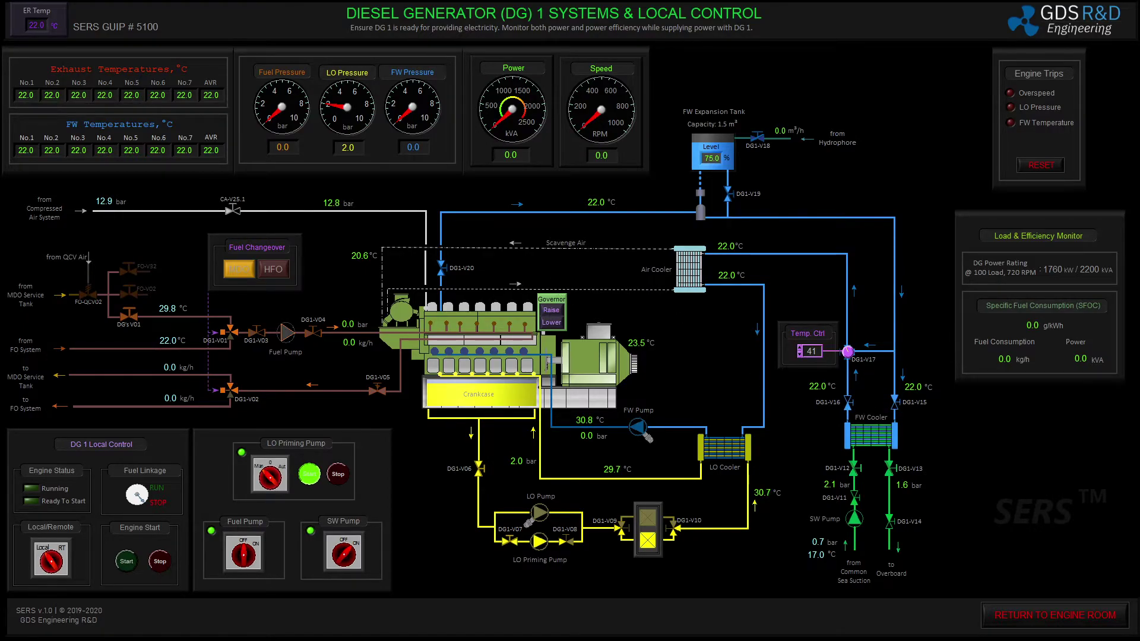
- Review the DG 1 cooling system task in the trainee assessment and return to the main window
click(1015, 617)
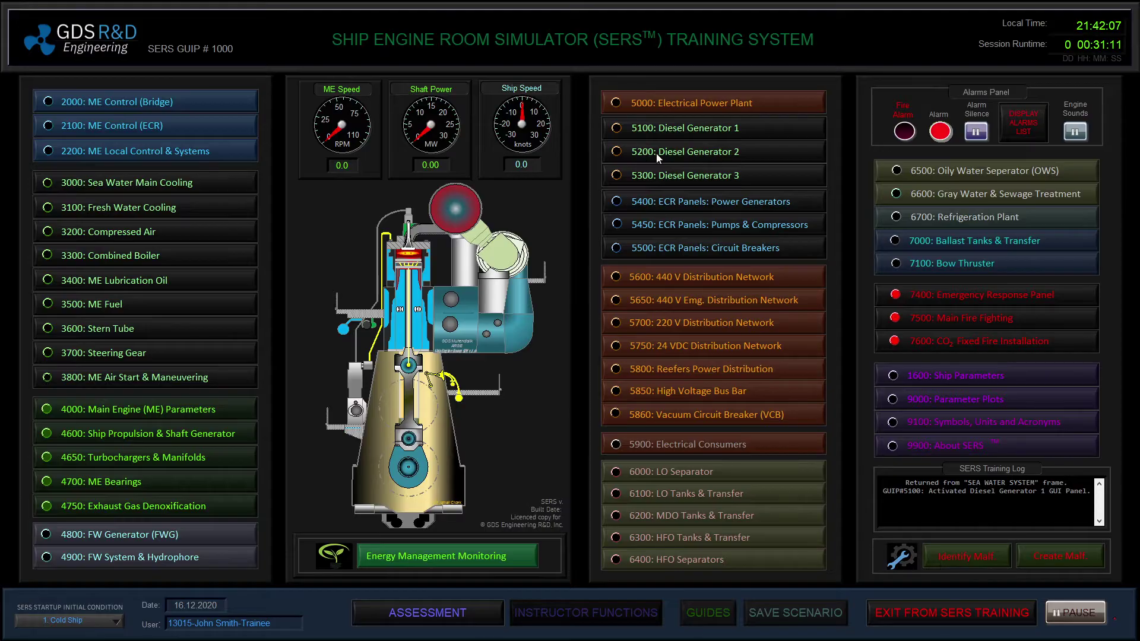
click(464, 610)
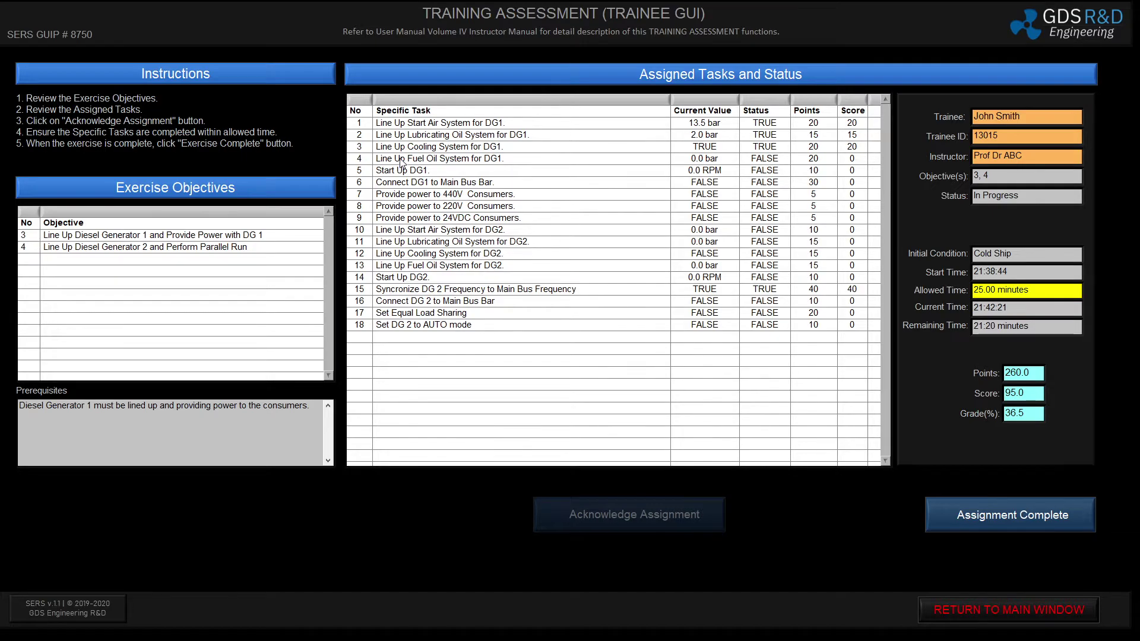
click(965, 608)
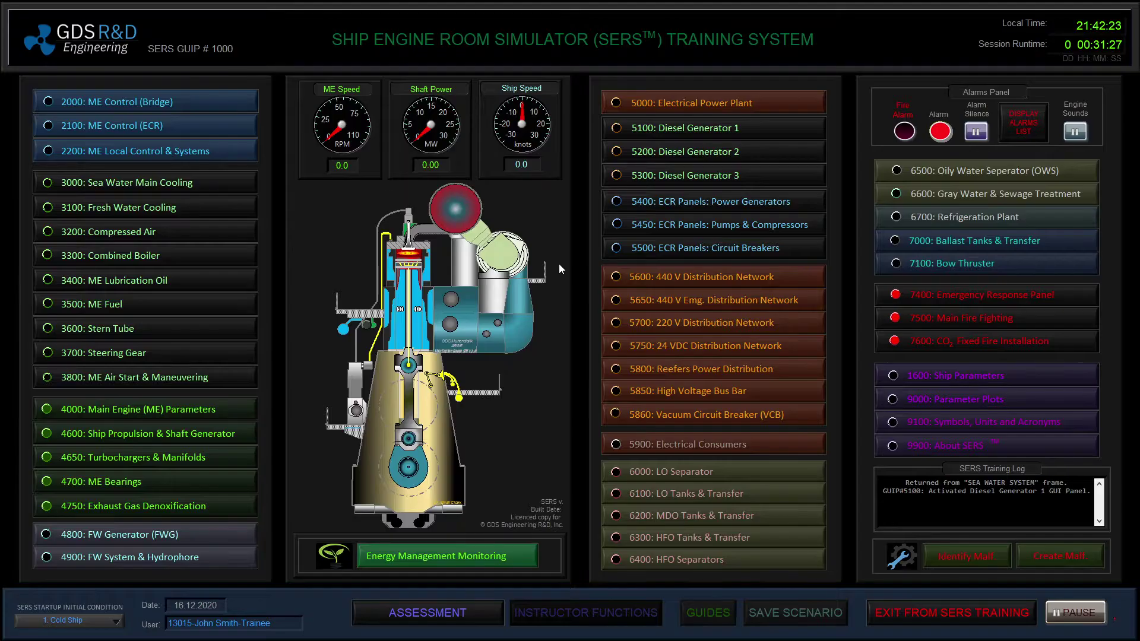
- In the MDO Tanks & Separator system, open quick-closing valve FO-QCV02 at the MDO service tank outlet
click(657, 124)
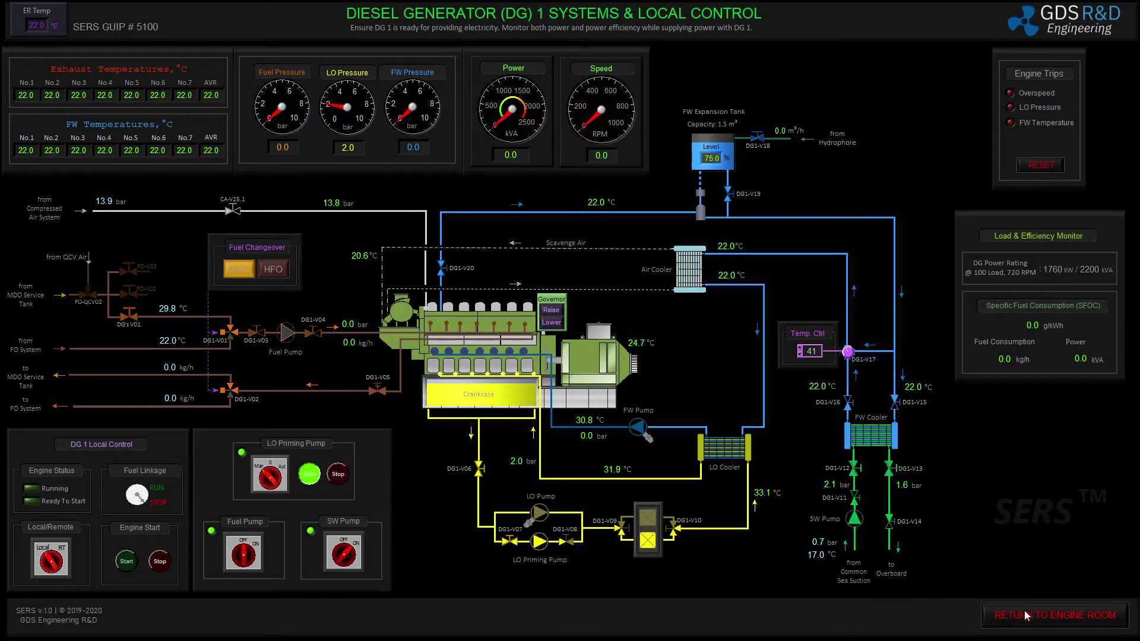
click(1027, 615)
click(714, 513)
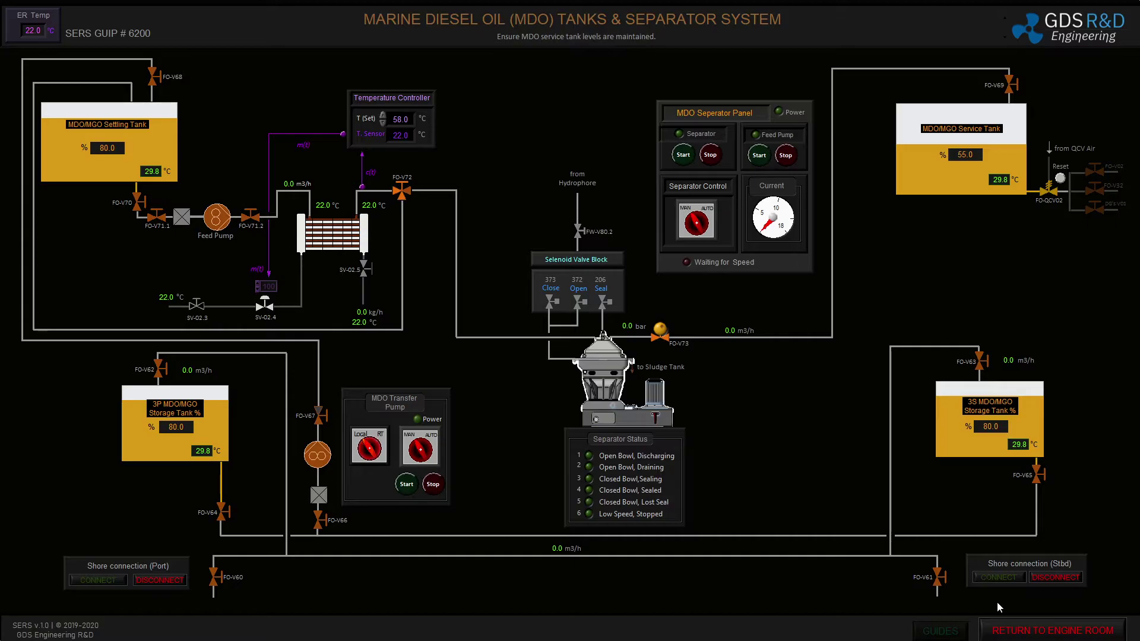
click(1016, 630)
- On Diesel Generator 1, open fuel valves DG1-V03, DG1-V04 and DG1-V05 and switch on the fuel pump
click(686, 129)
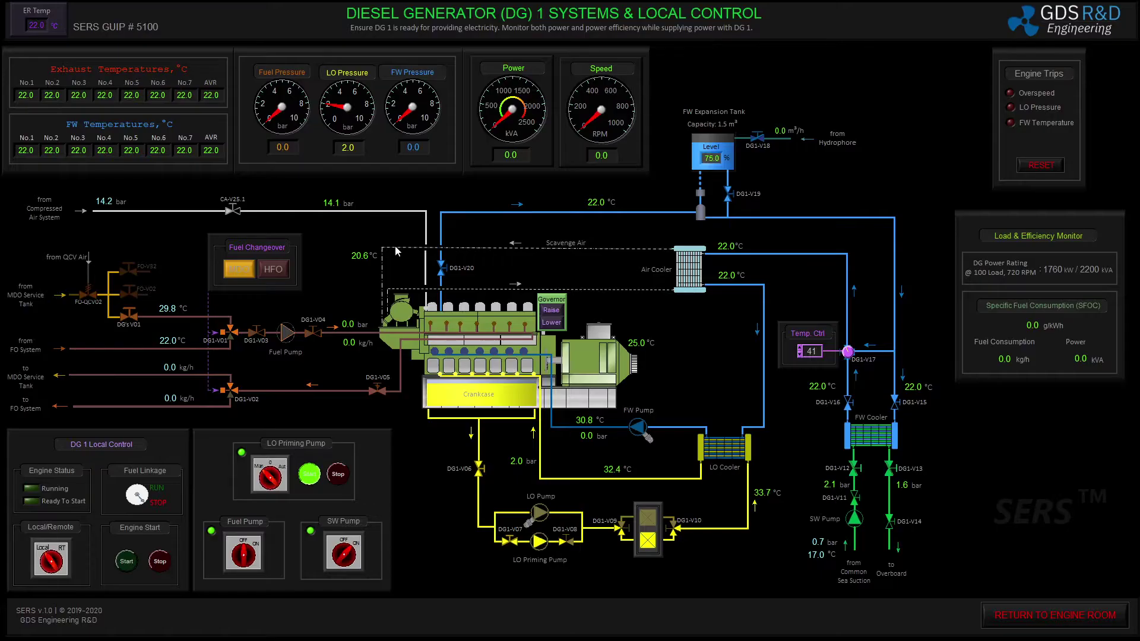
click(259, 332)
click(249, 557)
click(312, 330)
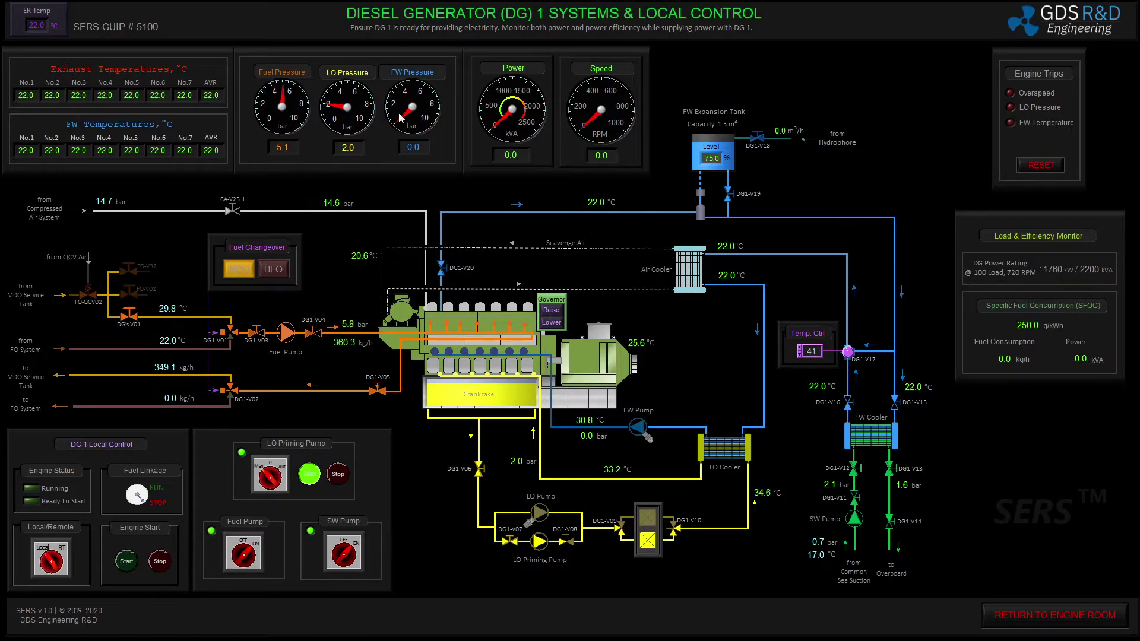
- Review the DG 1 fuel oil task in the trainee assessment and mark the assignment as complete
click(994, 615)
click(450, 609)
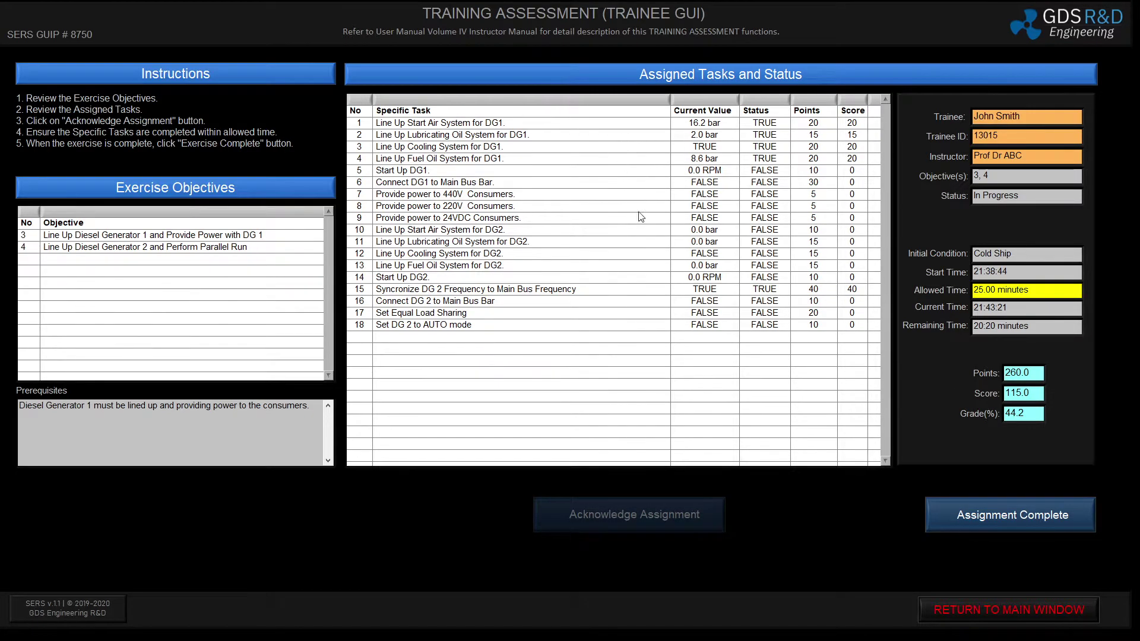
click(984, 520)
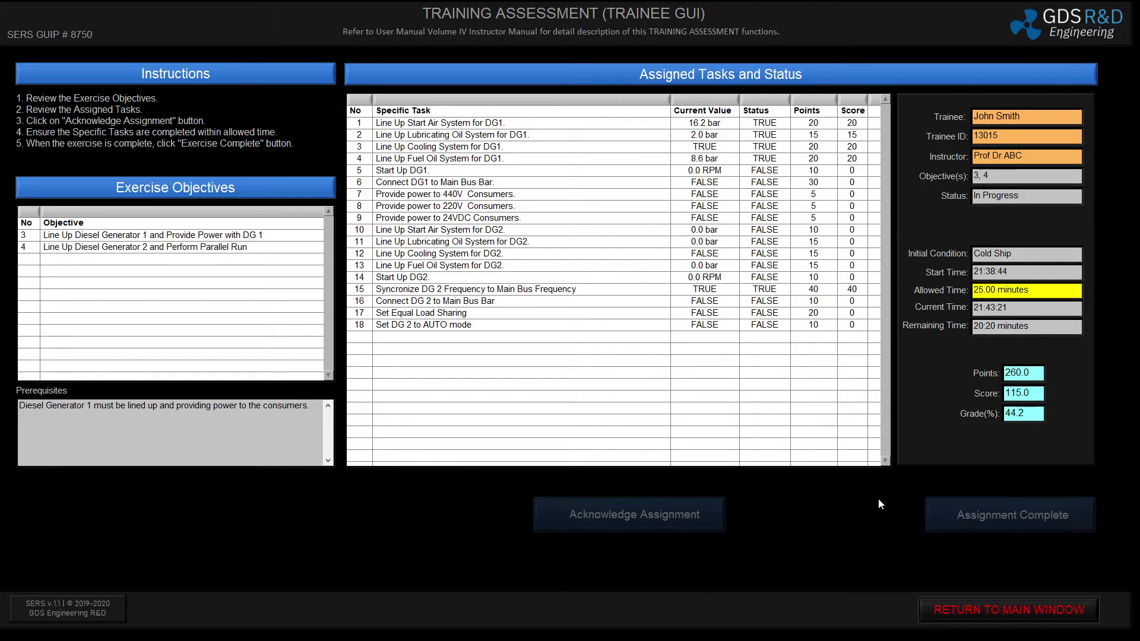
- Switch to the instructor's assessment panel and enter the note "The student failed to complete the excercise"
key(alt+Tab)
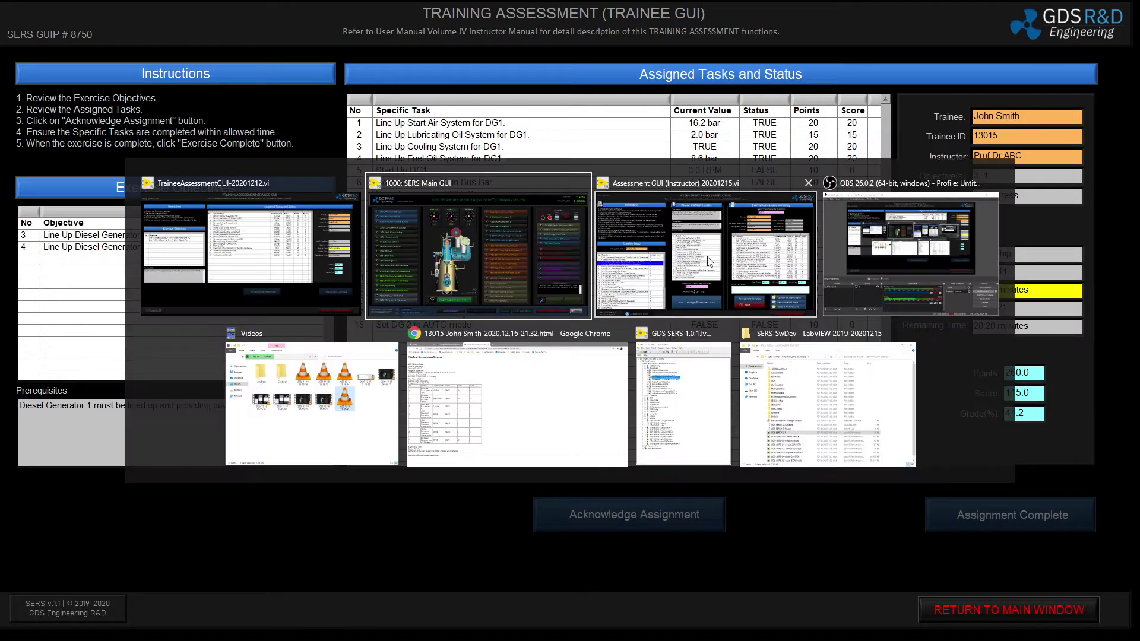
key(Escape)
key(alt+Tab)
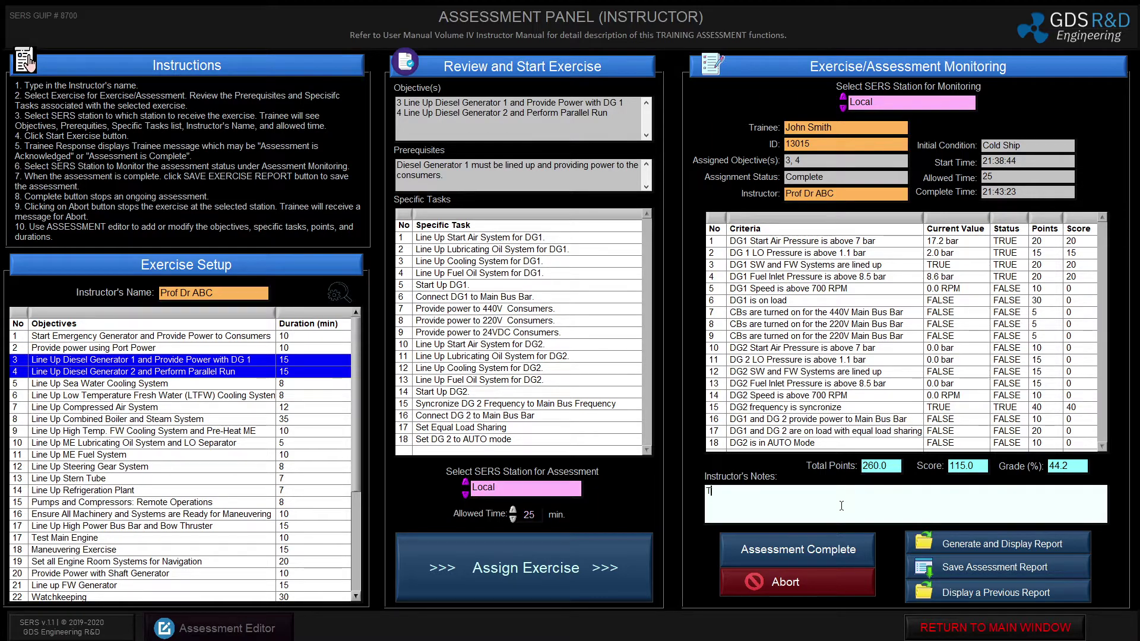
text(tudent failed to comlete the)
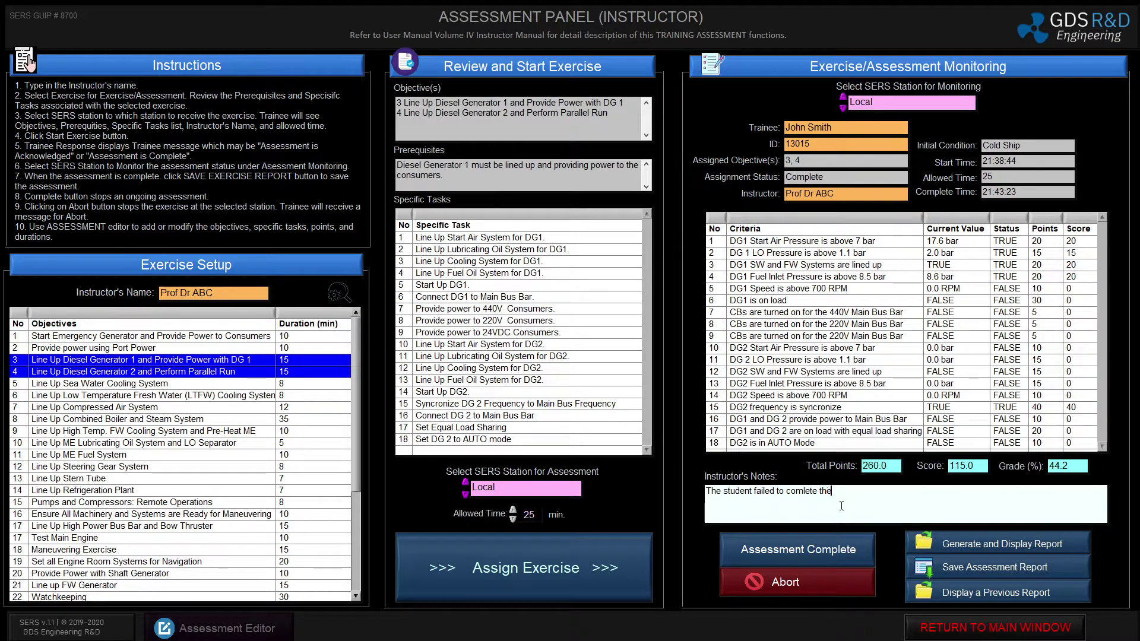
key(BackSpace)
key(BackSpace)
key(BackSpace)
key(BackSpace)
key(BackSpace)
key(BackSpace)
key(BackSpace)
text(te the excers)
key(BackSpace)
text(cise)
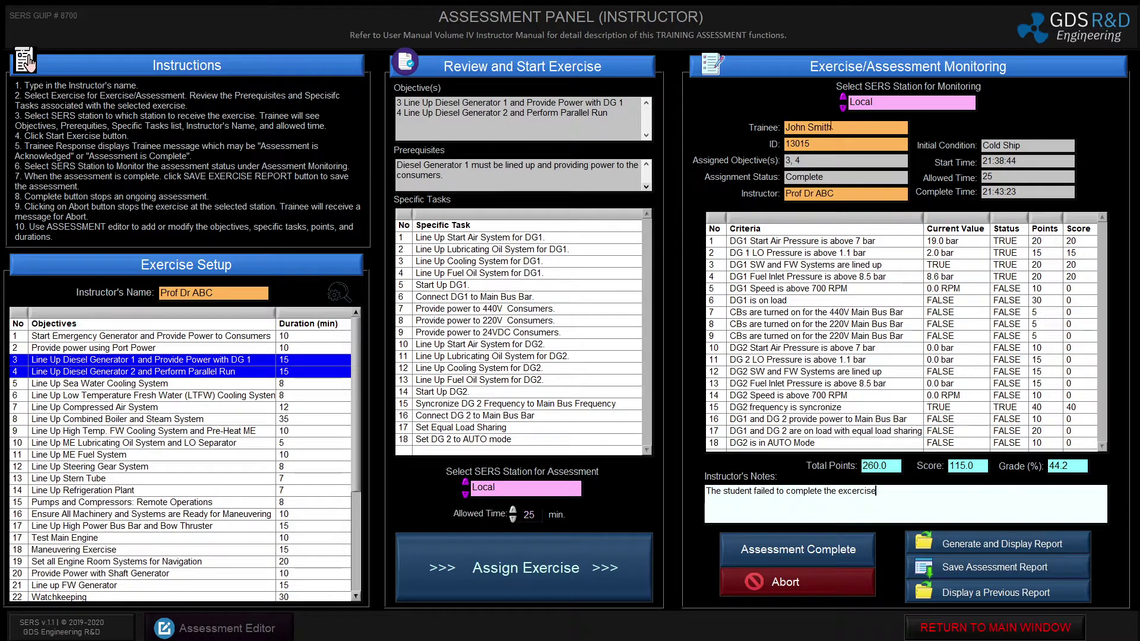
- Generate and display the student assessment report, read through its criteria, score and notes, and switch back to the instructor's assessment panel
click(977, 541)
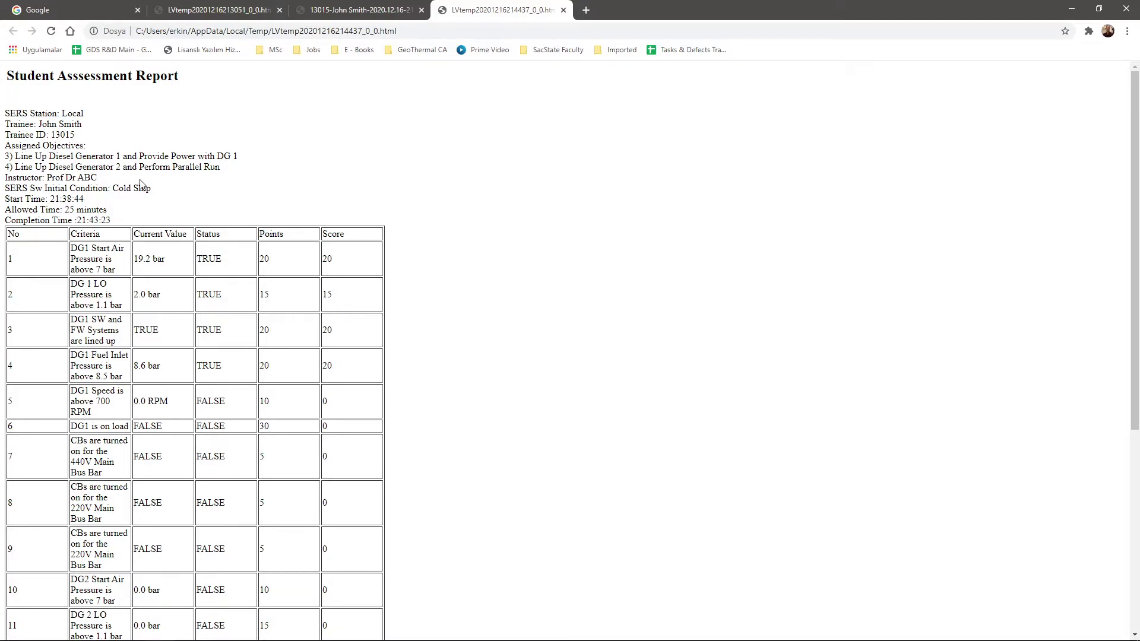
scroll(202, 159, down, 1)
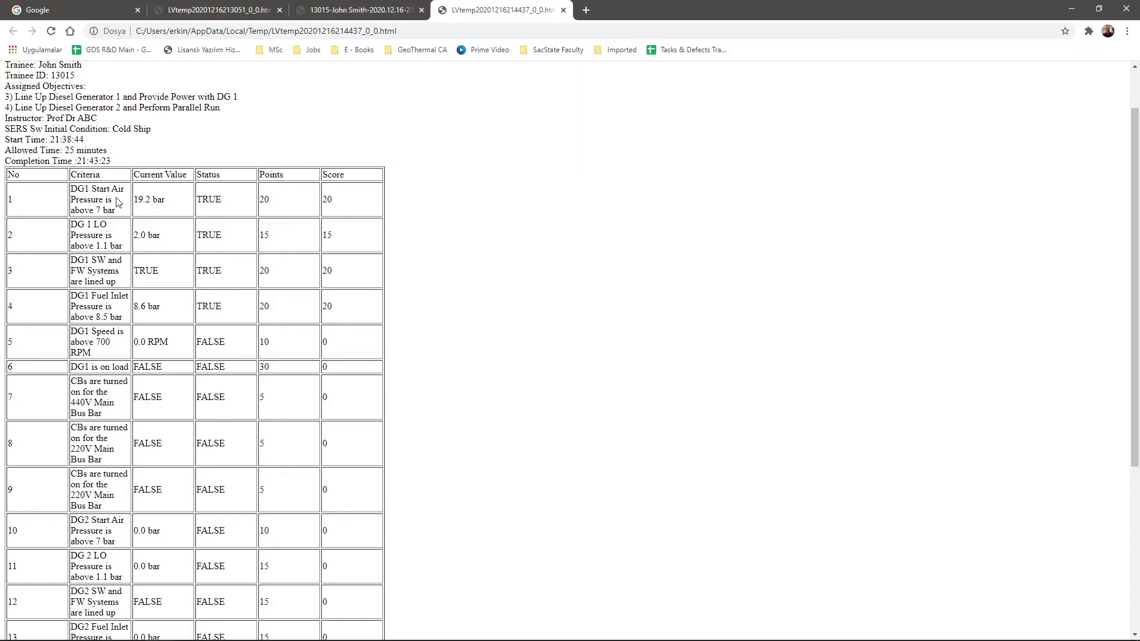
scroll(208, 201, down, 4)
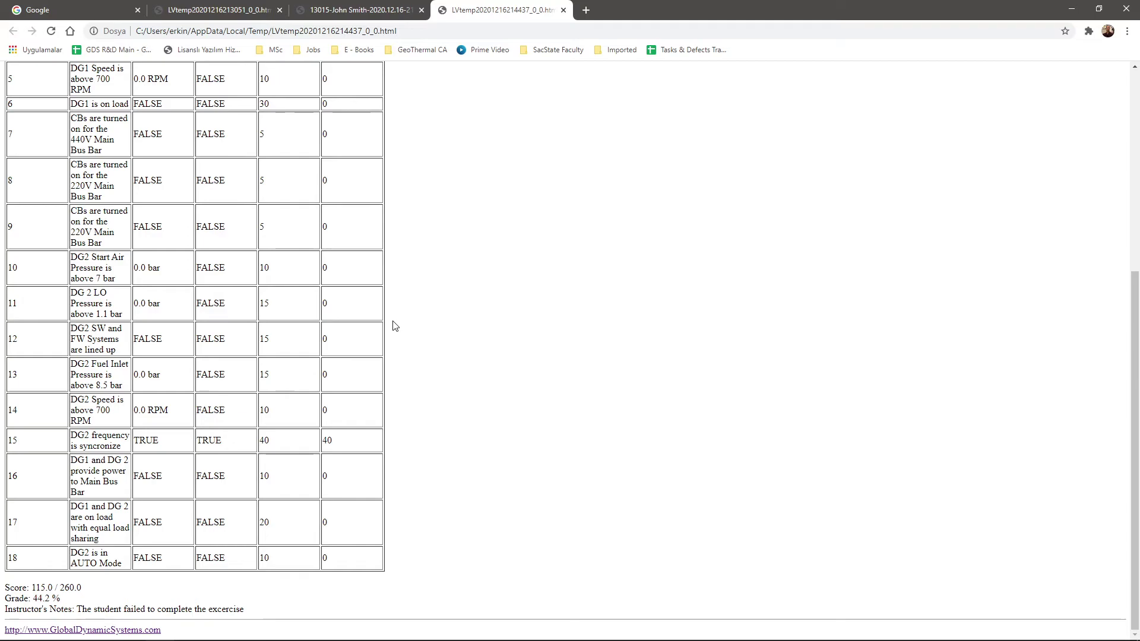
scroll(395, 326, up, 5)
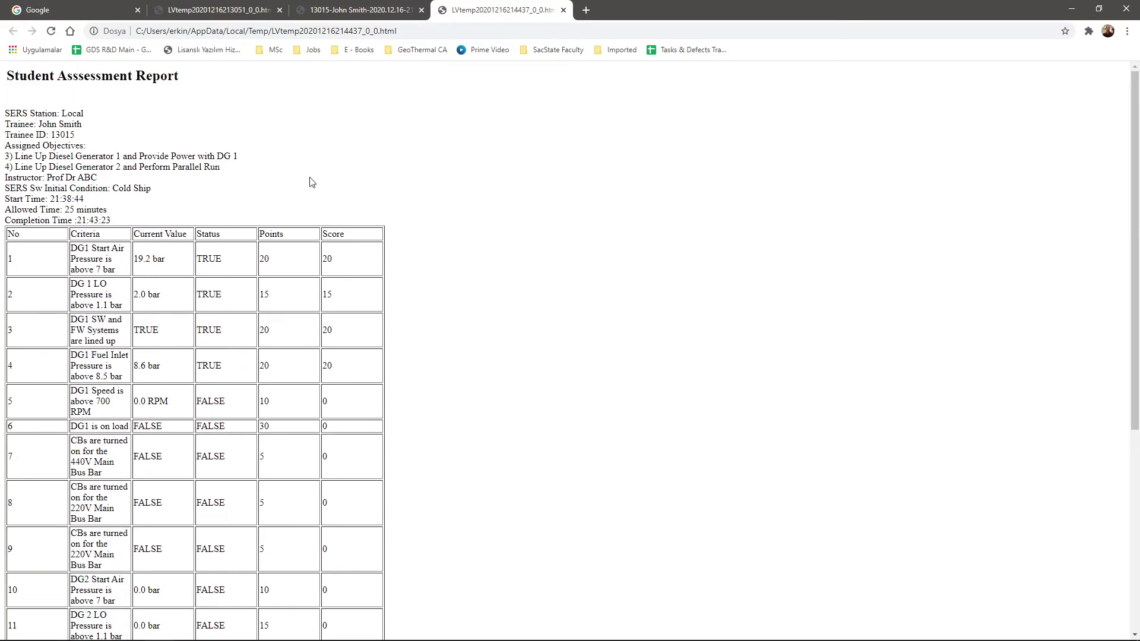
key(alt+Tab)
click(626, 274)
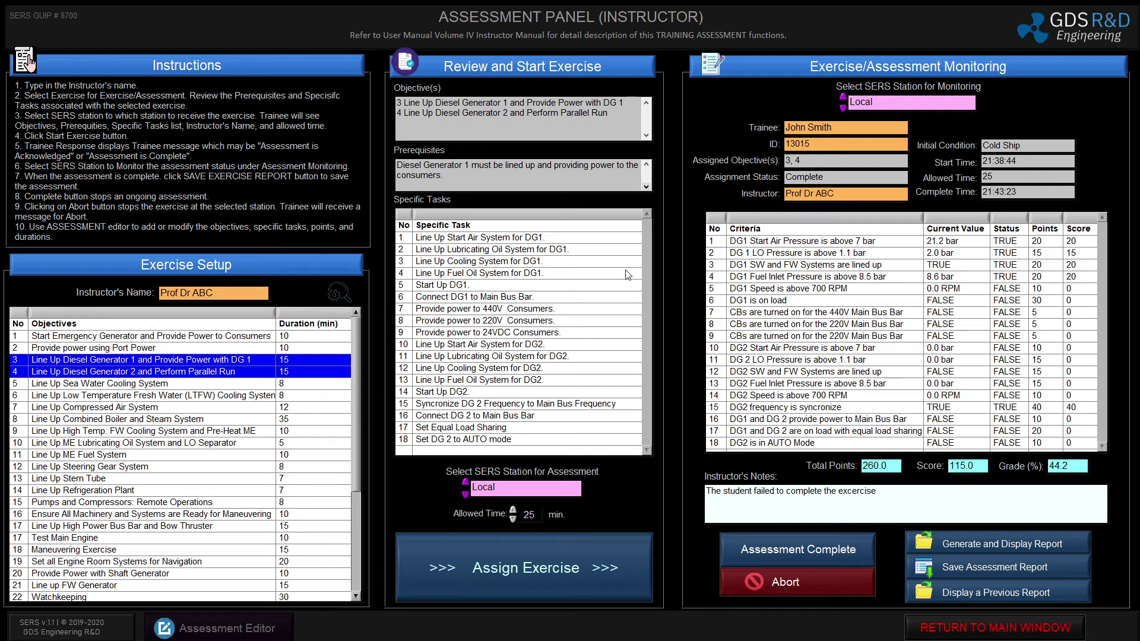